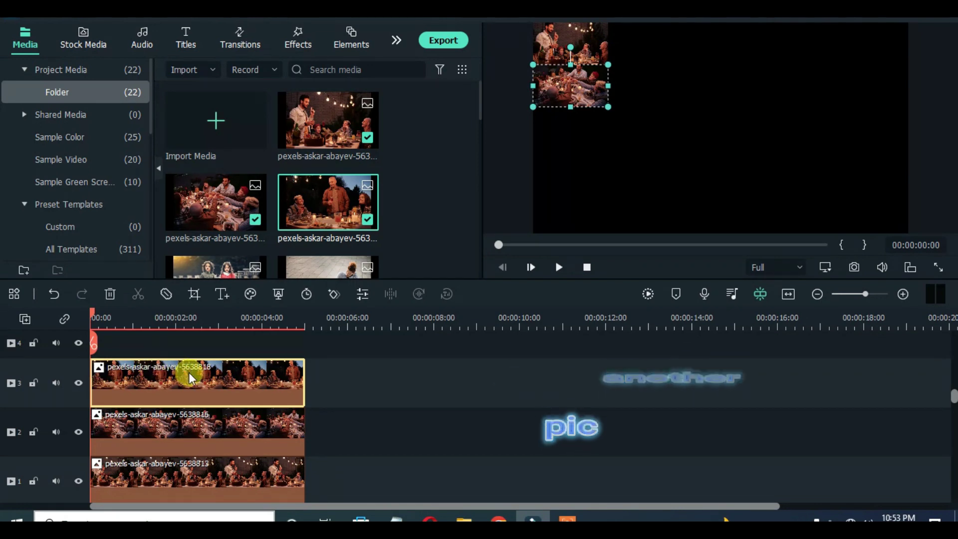
# Step: Paste the copied effect onto the track 3 picture and position it directly below the second picture in the preview
pyautogui.rightClick(188, 373)
pyautogui.click(223, 418)
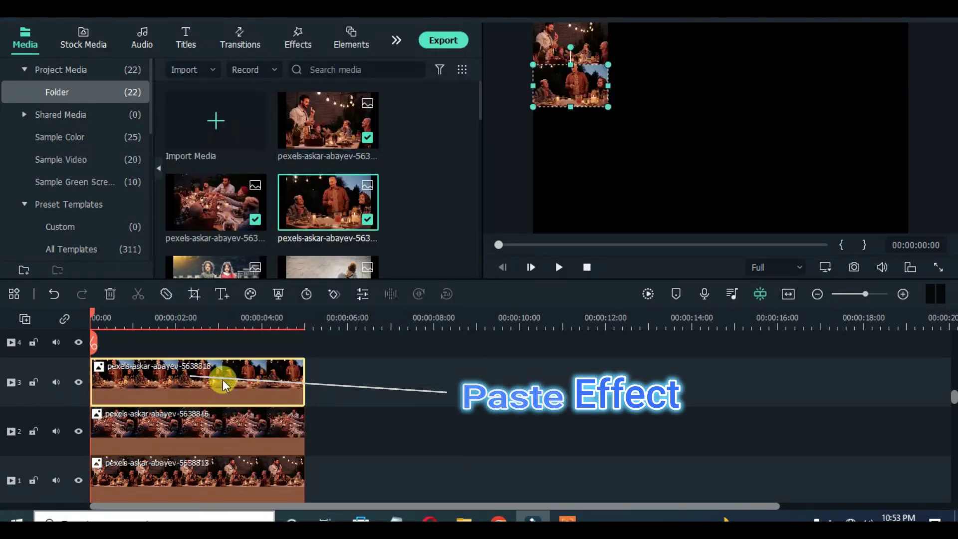
pyautogui.moveTo(572, 93); pyautogui.dragTo(574, 118)
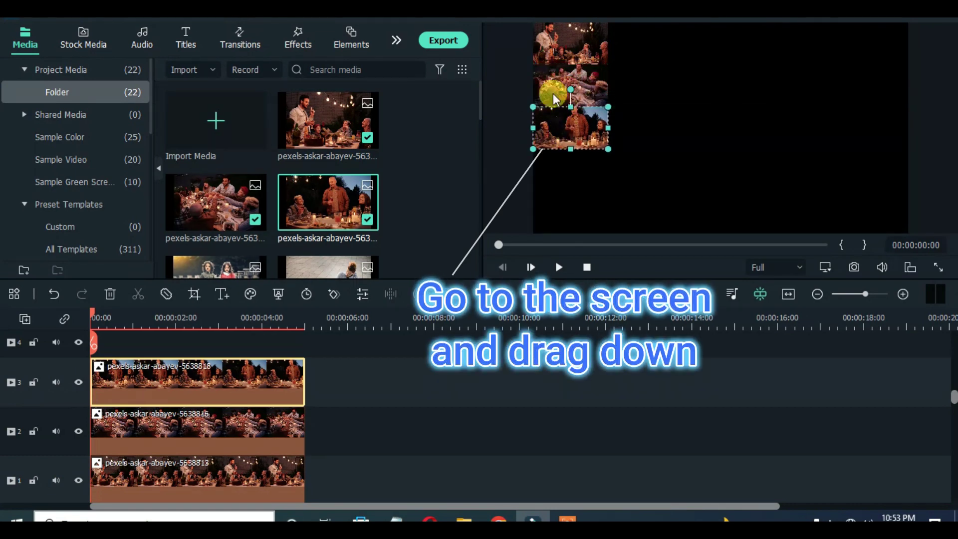
# Step: Add the photo of the two children to track 4, paste the copied effect and position it fourth in the preview's picture column
pyautogui.scroll(-3, 309, 150)
pyautogui.moveTo(251, 148); pyautogui.dragTo(102, 359)
pyautogui.rightClick(177, 423)
pyautogui.click(228, 397)
pyautogui.rightClick(193, 370)
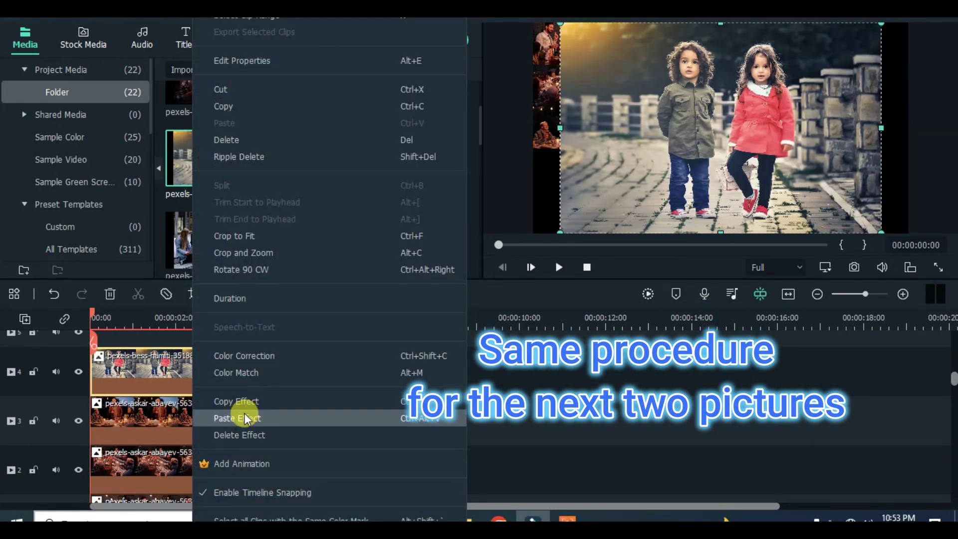
pyautogui.click(246, 417)
pyautogui.moveTo(571, 126); pyautogui.dragTo(571, 168)
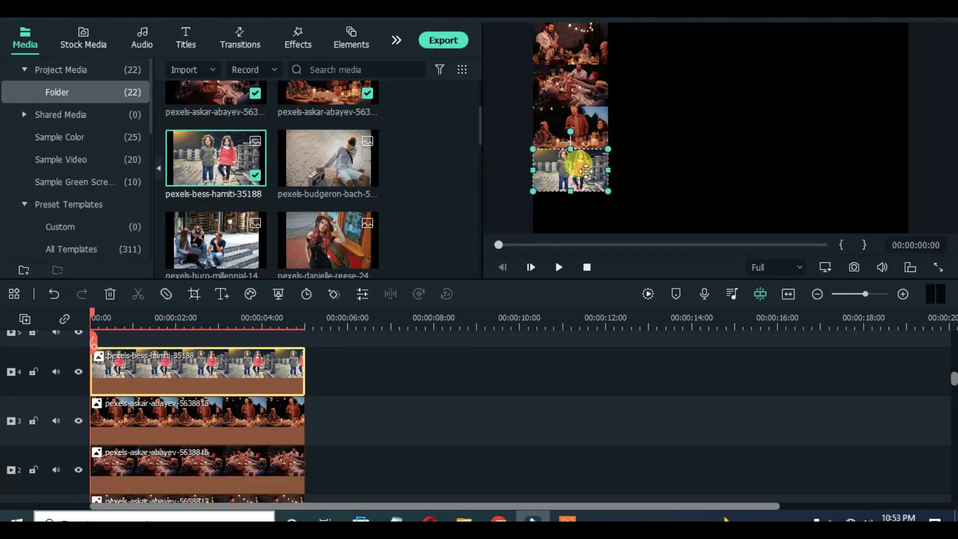
# Step: Add the photo of the woman sitting on cobblestones to track 5, paste the copied effect and position it at the column's bottom end
pyautogui.moveTo(322, 157); pyautogui.dragTo(178, 374)
pyautogui.rightClick(178, 373)
pyautogui.click(197, 403)
pyautogui.rightClick(178, 347)
pyautogui.click(219, 418)
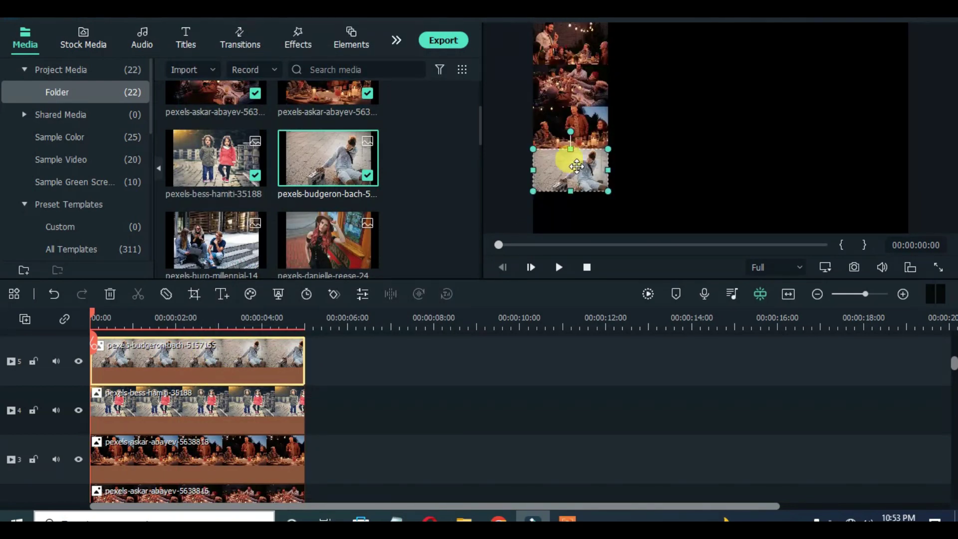
pyautogui.moveTo(571, 193); pyautogui.dragTo(573, 212)
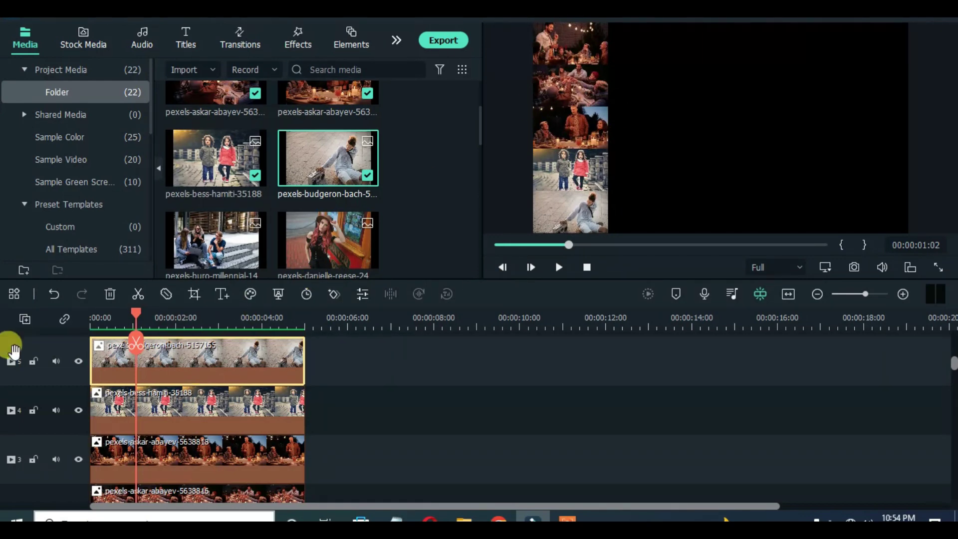
# Step: Set the timeline's track height to Small
pyautogui.rightClick(28, 332)
pyautogui.click(227, 446)
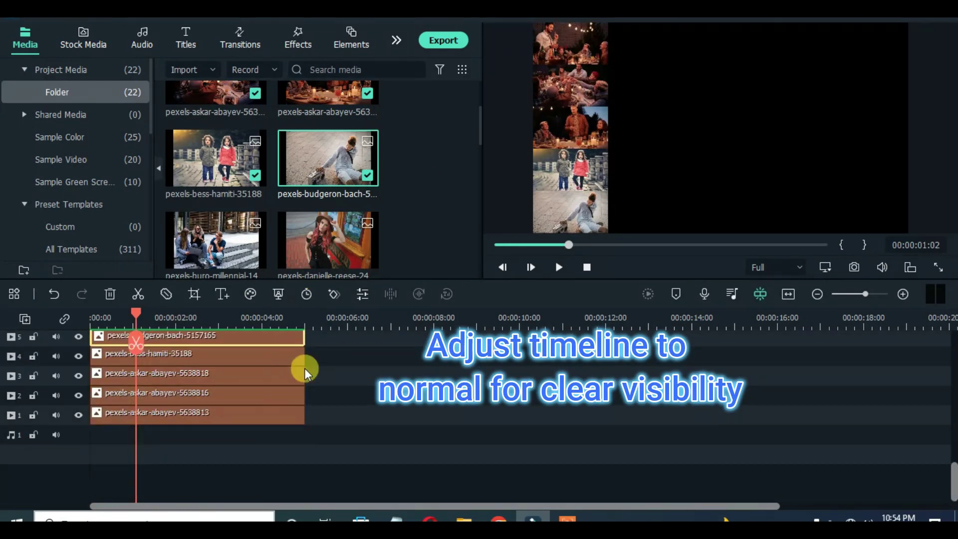
pyautogui.scroll(-5, 231, 315)
# Step: Start a second clip column at 00:00:06:04 with the three-friends-on-steps photo on track 5, the red-haired woman on track 4 and the black-and-white group on track 1
pyautogui.moveTo(118, 314); pyautogui.dragTo(243, 318)
pyautogui.moveTo(246, 241); pyautogui.dragTo(252, 364)
pyautogui.moveTo(305, 244); pyautogui.dragTo(281, 382)
pyautogui.moveTo(481, 121); pyautogui.dragTo(478, 158)
pyautogui.moveTo(208, 158); pyautogui.dragTo(259, 437)
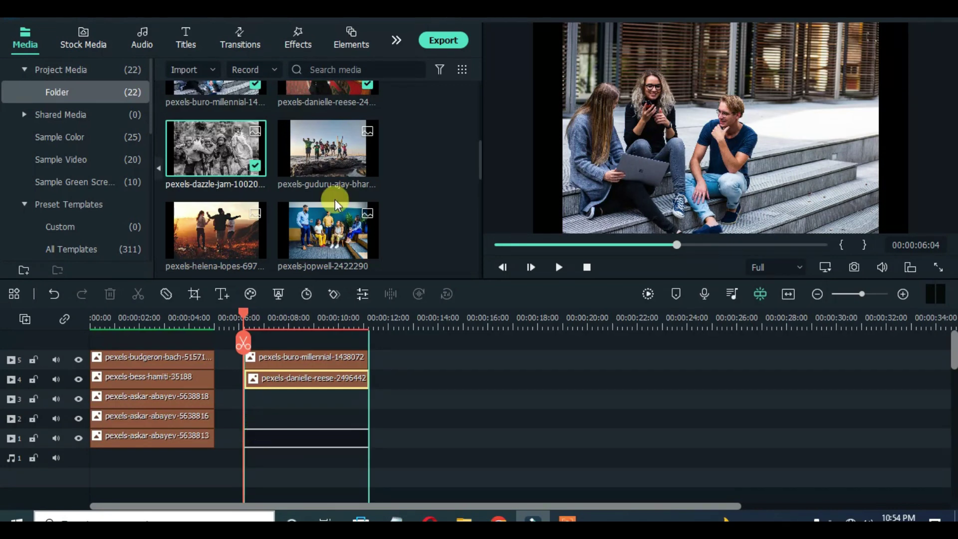
# Step: Complete the second clip column with the group-on-a-rock photo on track 3 and Snapshot_58 on track 2
pyautogui.moveTo(319, 143); pyautogui.dragTo(256, 399)
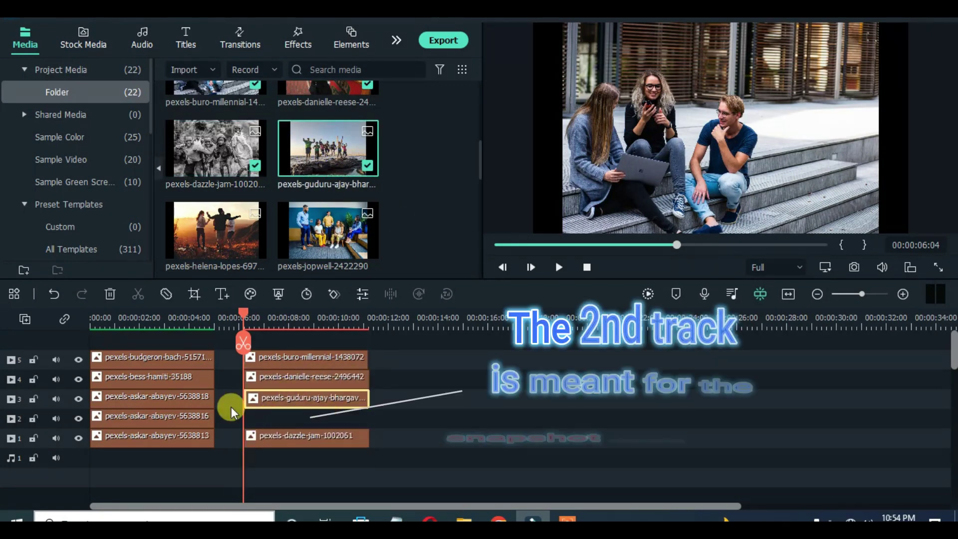
pyautogui.moveTo(480, 151); pyautogui.dragTo(480, 251)
pyautogui.moveTo(304, 270); pyautogui.dragTo(264, 420)
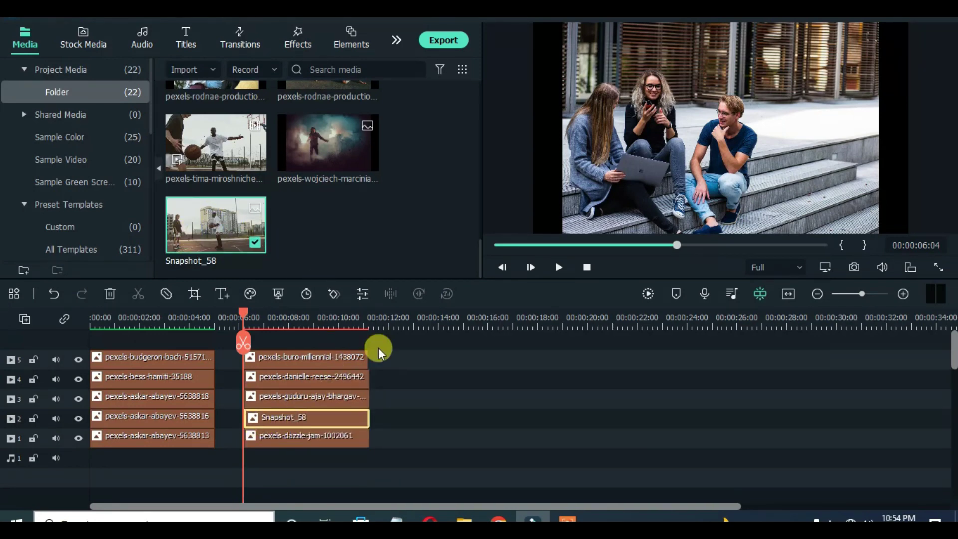
# Step: Stack the sunset, blue-wall, seated-friends, chef and white-wall group photos on tracks 5 down to 1 as a third clip column after the second
pyautogui.scroll(3, 399, 186)
pyautogui.scroll(2, 418, 182)
pyautogui.moveTo(243, 313); pyautogui.dragTo(405, 327)
pyautogui.moveTo(421, 363); pyautogui.dragTo(420, 386)
pyautogui.moveTo(215, 193); pyautogui.dragTo(420, 400)
pyautogui.moveTo(332, 206); pyautogui.dragTo(425, 418)
pyautogui.scroll(-3, 300, 221)
pyautogui.moveTo(322, 157); pyautogui.dragTo(433, 443)
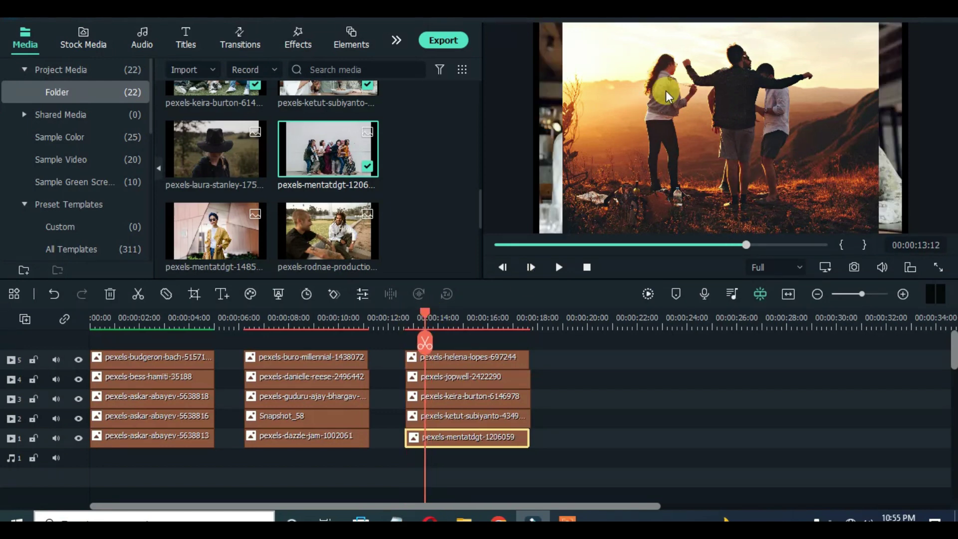
# Step: Copy the effect of the first column's track 5 clip and paste it onto the track 5 clips of the second and third columns
pyautogui.moveTo(424, 317); pyautogui.dragTo(291, 319)
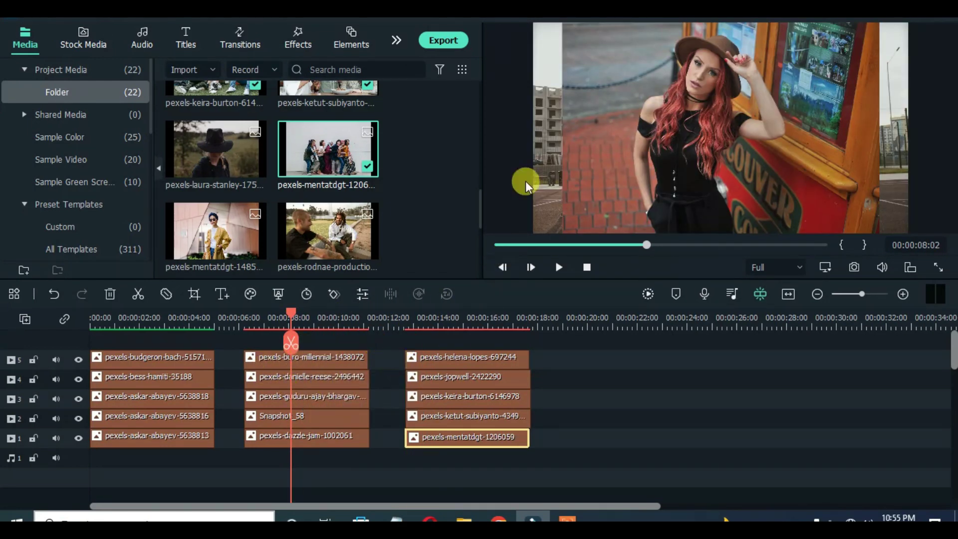
pyautogui.moveTo(294, 319); pyautogui.dragTo(164, 319)
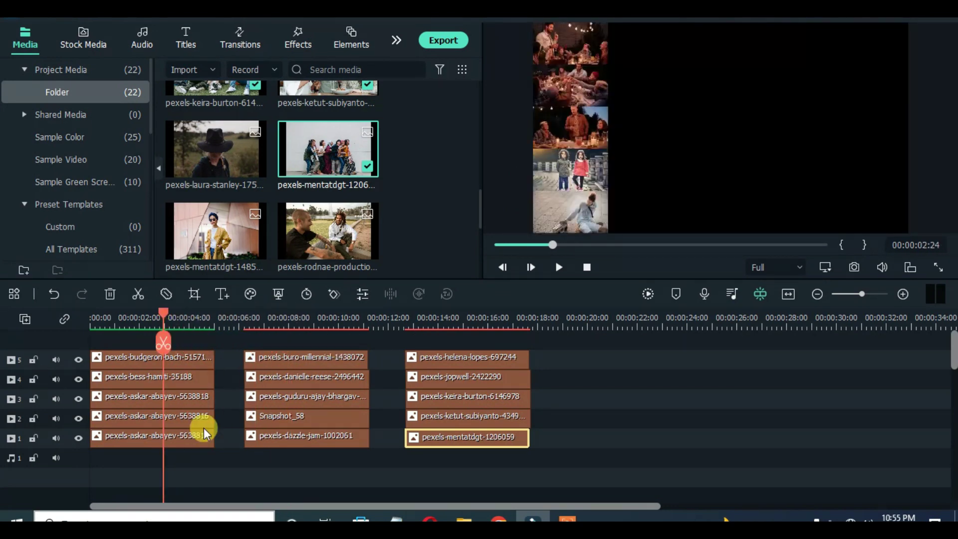
pyautogui.rightClick(180, 358)
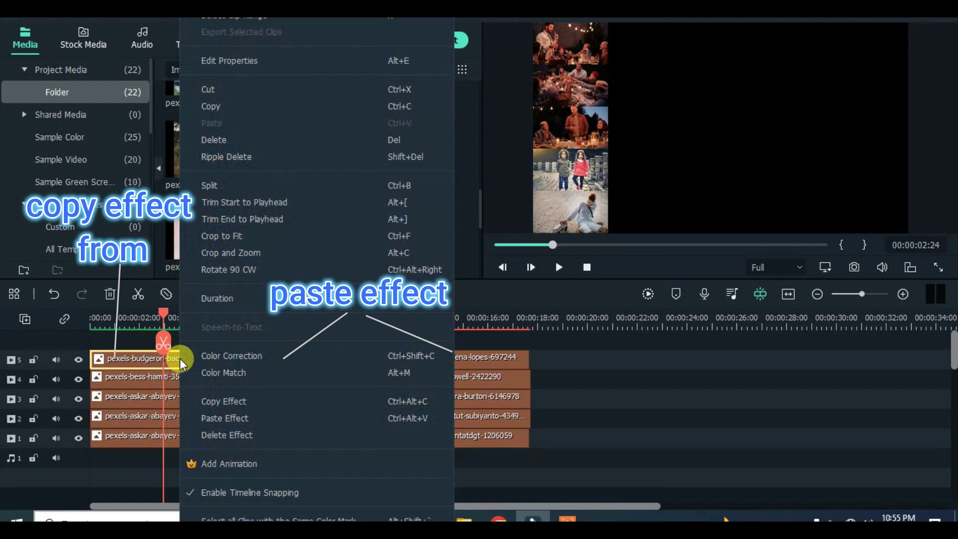
pyautogui.click(222, 402)
pyautogui.click(289, 360)
pyautogui.rightClick(289, 359)
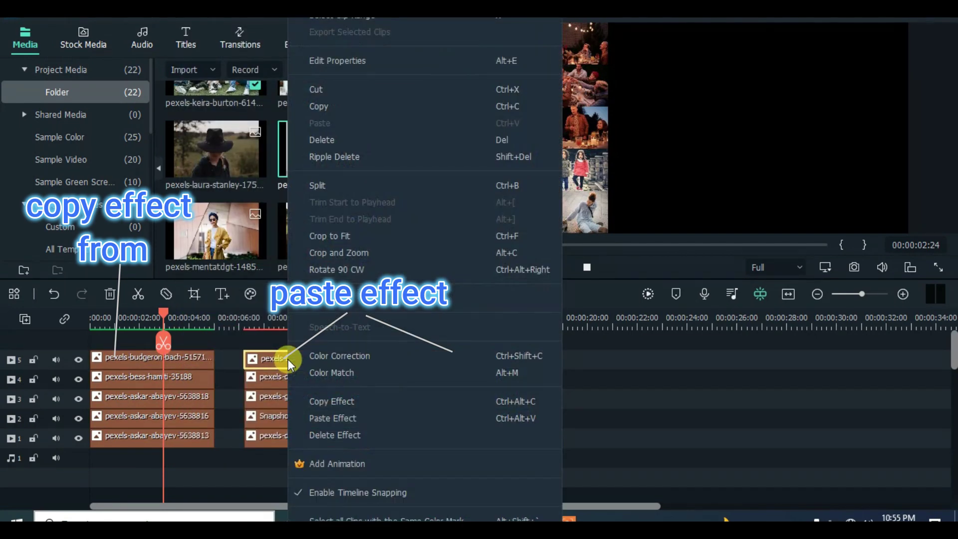
pyautogui.click(340, 418)
pyautogui.click(438, 359)
pyautogui.rightClick(438, 358)
pyautogui.click(476, 418)
# Step: Copy the effect of the first column's track 4 clip and paste it onto the track 4 clips of the second and third columns
pyautogui.click(184, 376)
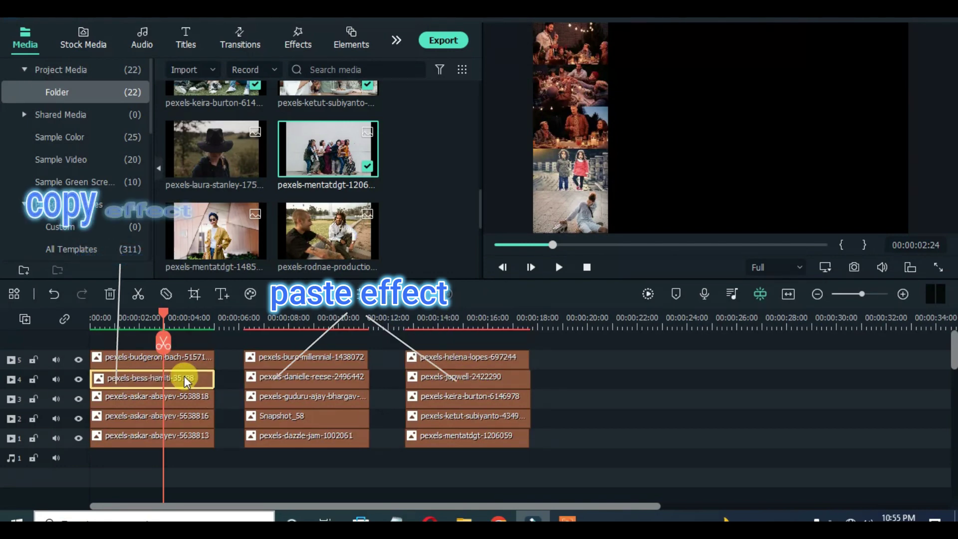
pyautogui.rightClick(189, 376)
pyautogui.click(230, 398)
pyautogui.click(296, 379)
pyautogui.rightClick(296, 380)
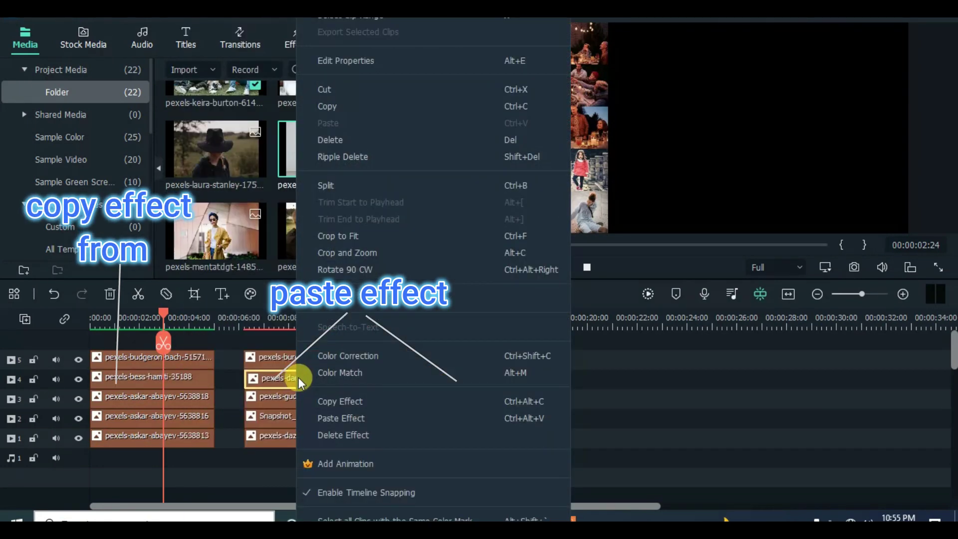
pyautogui.click(346, 418)
pyautogui.rightClick(436, 376)
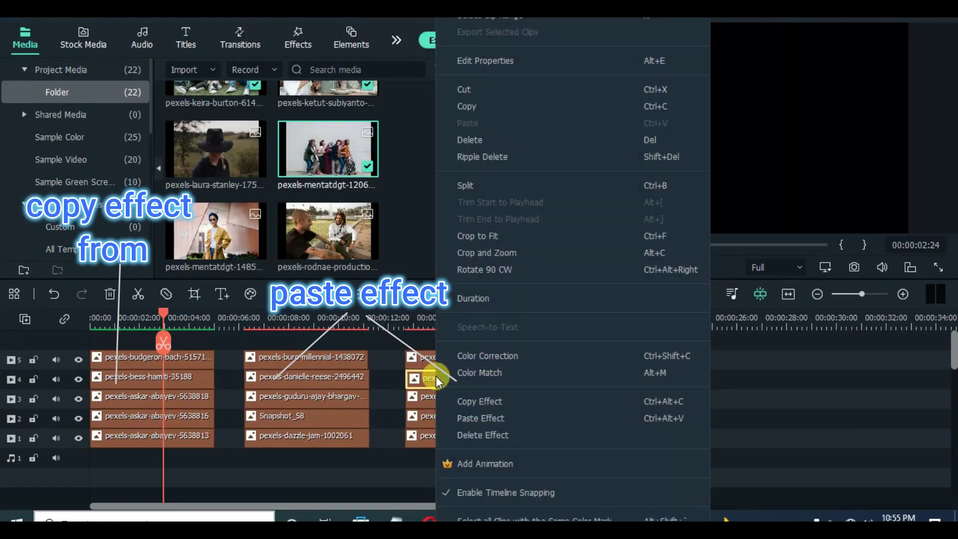
pyautogui.click(467, 413)
# Step: Copy the effect of the first column's track 3 clip and paste it onto the track 3 clips of the second and third columns
pyautogui.rightClick(187, 402)
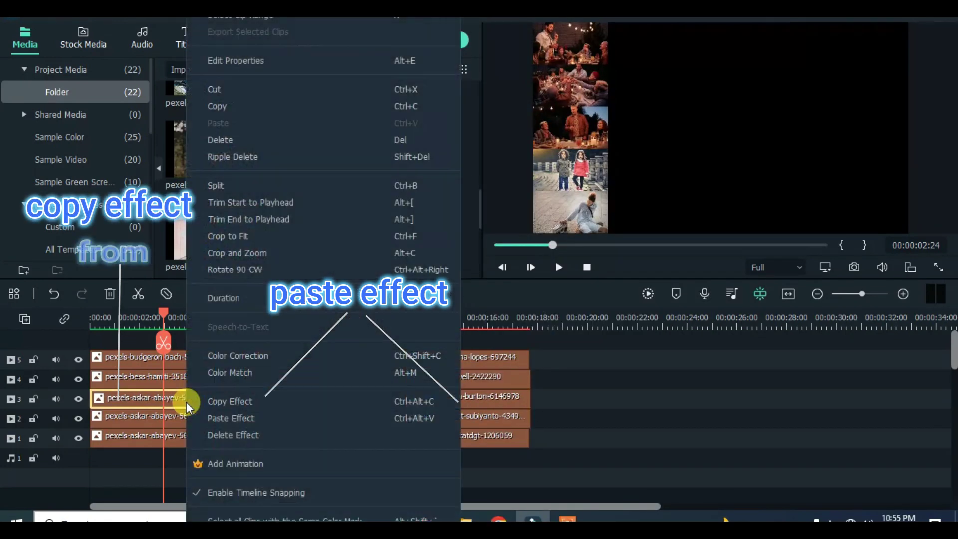
pyautogui.click(215, 398)
pyautogui.click(292, 397)
pyautogui.rightClick(291, 397)
pyautogui.click(335, 418)
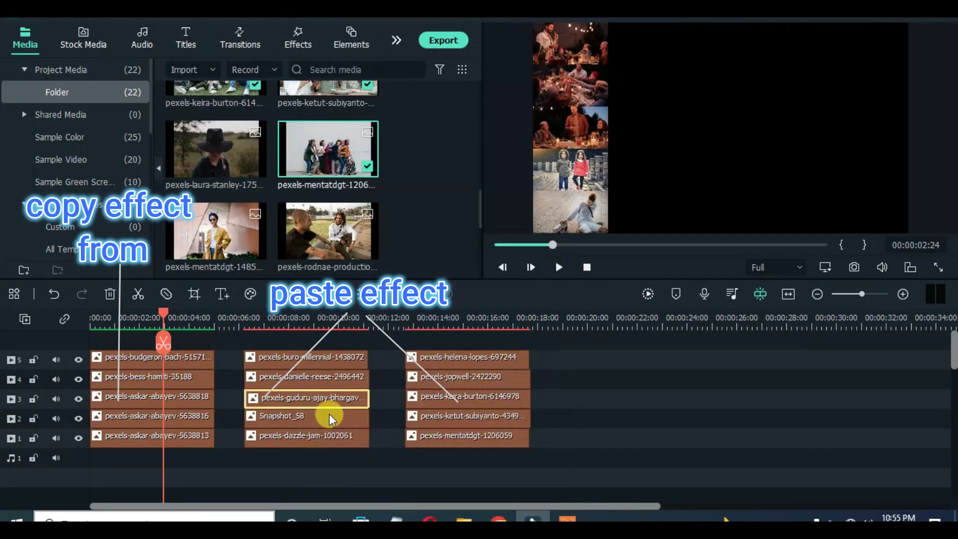
pyautogui.click(447, 398)
pyautogui.rightClick(449, 398)
pyautogui.click(481, 418)
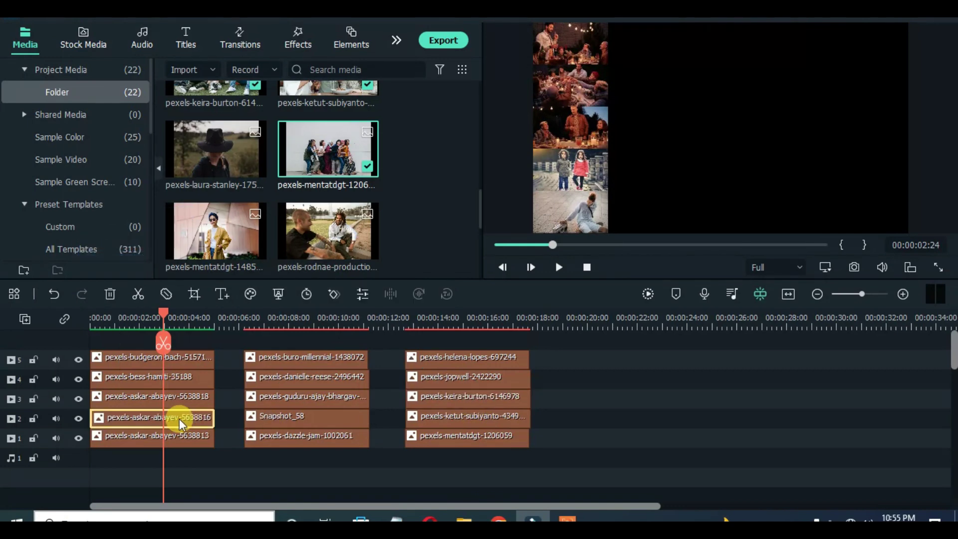
# Step: Copy the effect of the first column's track 2 clip and paste it onto Snapshot_58 and the third column's track 2 clip
pyautogui.rightClick(178, 418)
pyautogui.click(205, 403)
pyautogui.rightClick(283, 414)
pyautogui.click(319, 418)
pyautogui.click(437, 416)
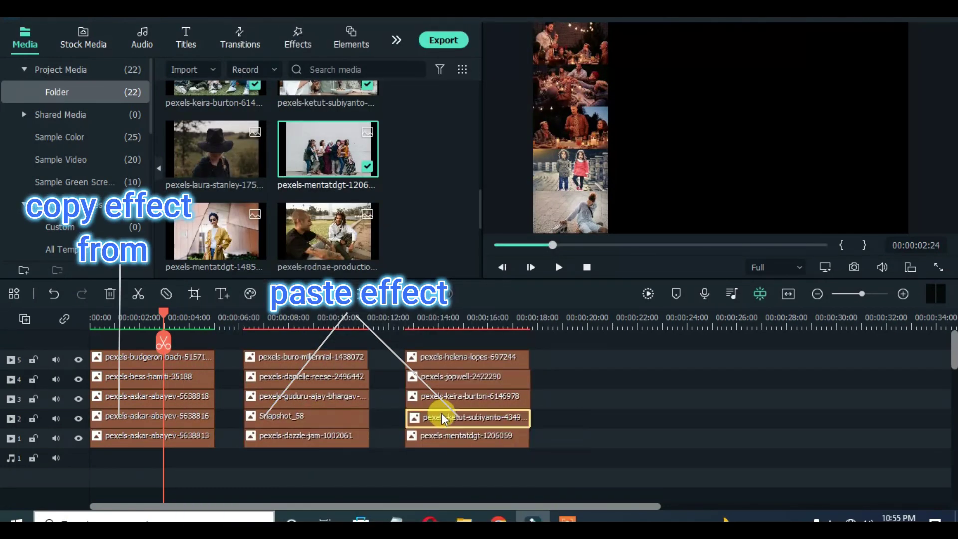
pyautogui.rightClick(449, 416)
pyautogui.click(469, 419)
# Step: Copy the effect of the first column's track 1 clip and paste it onto the track 1 clips of the second and third columns
pyautogui.click(187, 436)
pyautogui.rightClick(186, 436)
pyautogui.click(216, 404)
pyautogui.rightClick(296, 438)
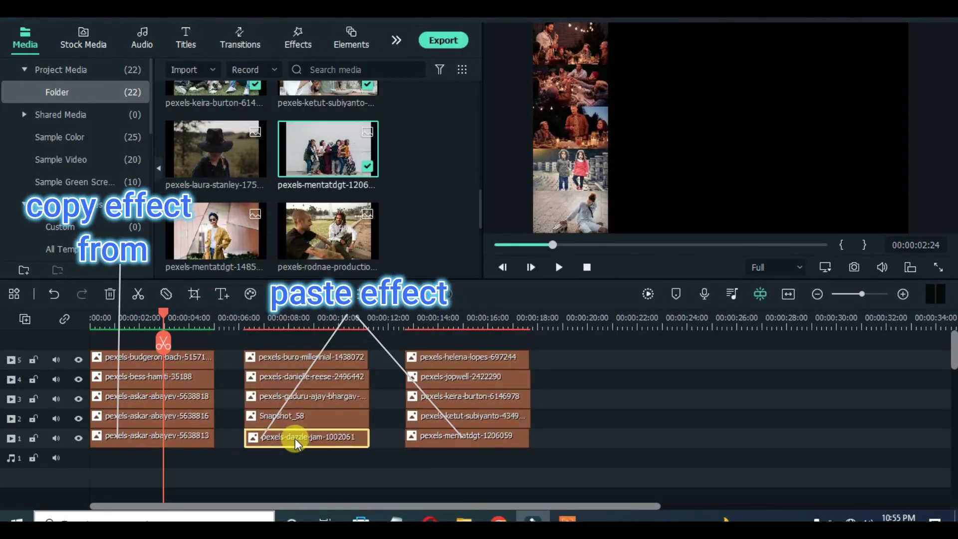
pyautogui.click(323, 416)
pyautogui.rightClick(452, 437)
pyautogui.click(477, 420)
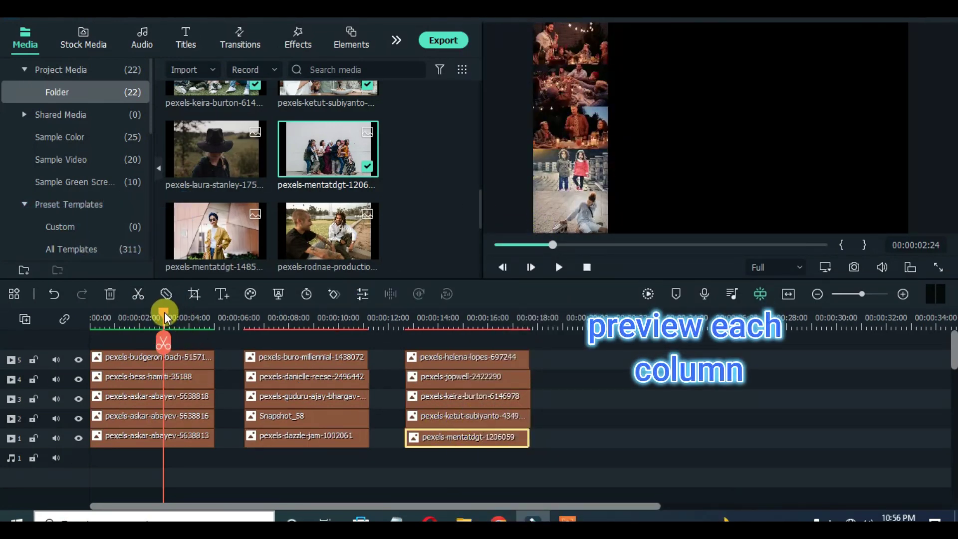
# Step: Preview the second column, and take a snapshot of the third column at 00:00:13:19
pyautogui.click(291, 320)
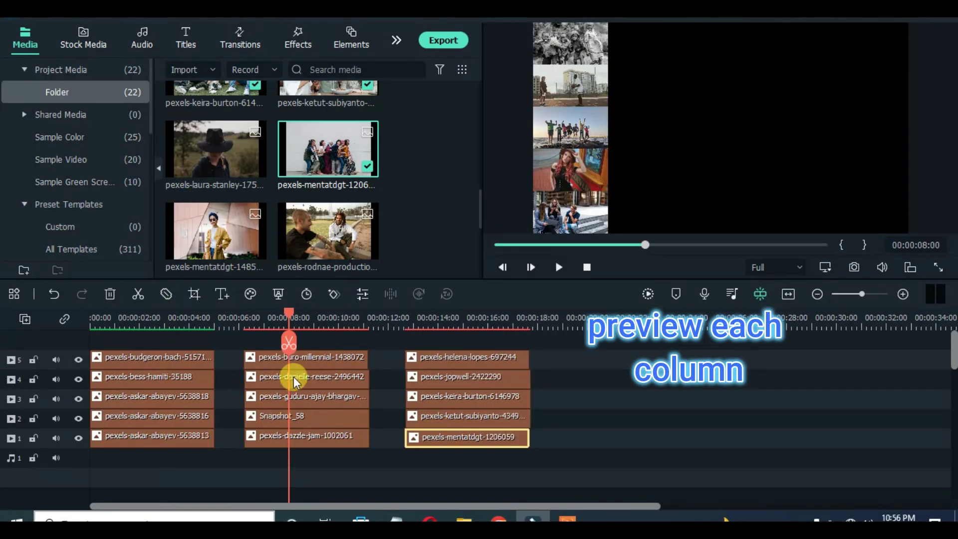
pyautogui.moveTo(289, 314); pyautogui.dragTo(433, 319)
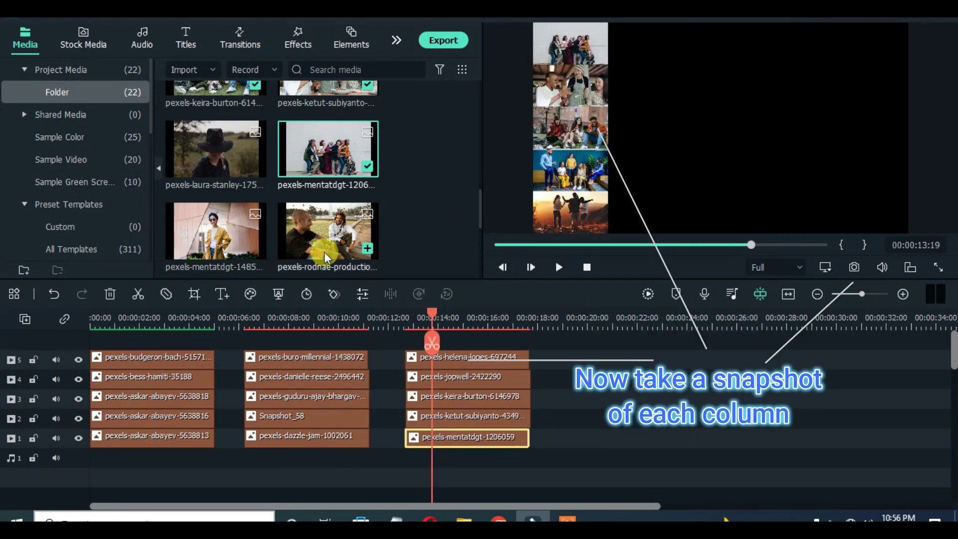
pyautogui.scroll(-3, 417, 155)
pyautogui.click(855, 268)
pyautogui.click(524, 274)
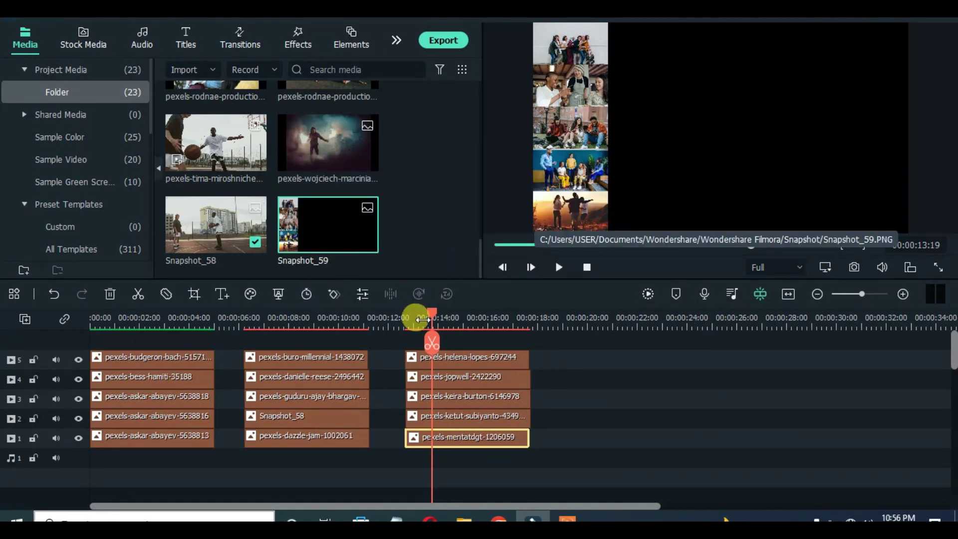
# Step: Take a snapshot of the second column at 00:00:09:00
pyautogui.moveTo(432, 313); pyautogui.dragTo(313, 317)
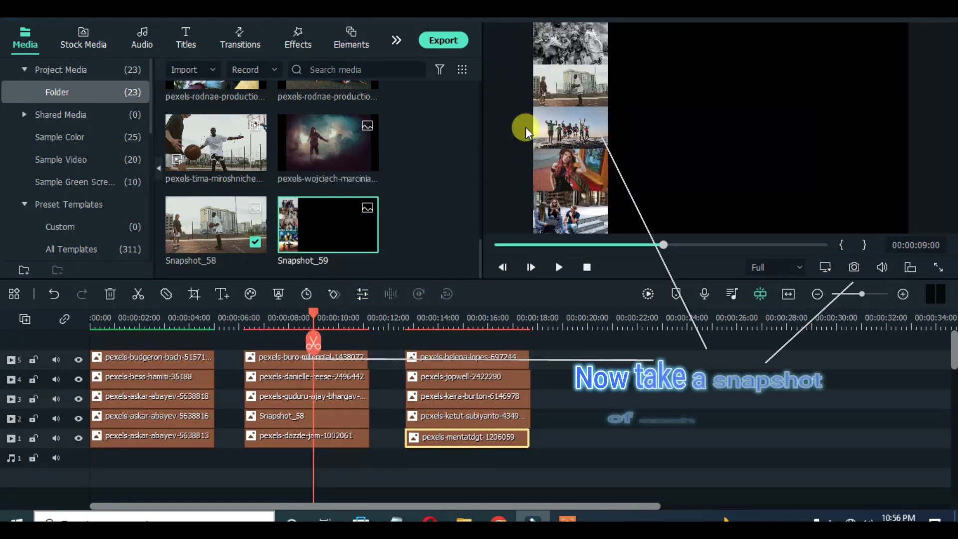
pyautogui.click(854, 268)
pyautogui.click(503, 276)
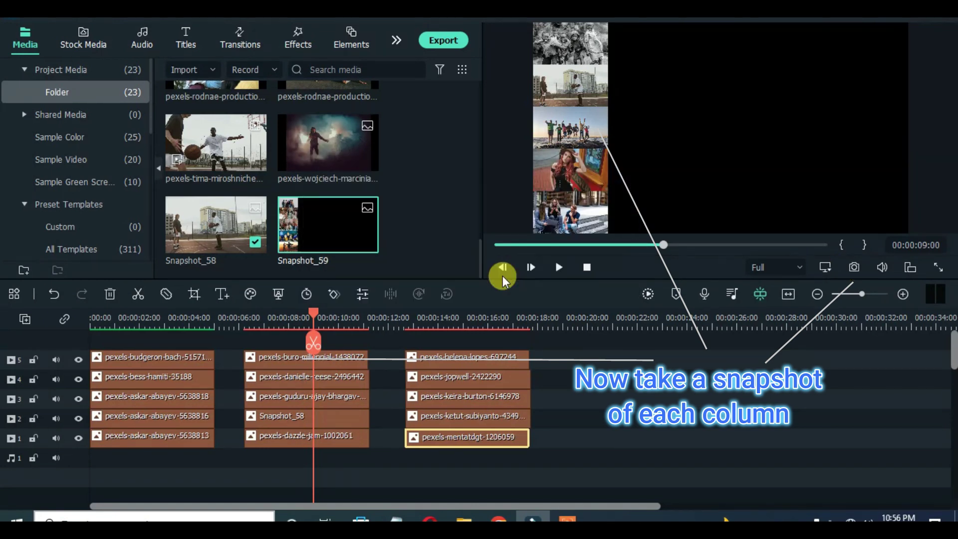
pyautogui.scroll(-2, 210, 234)
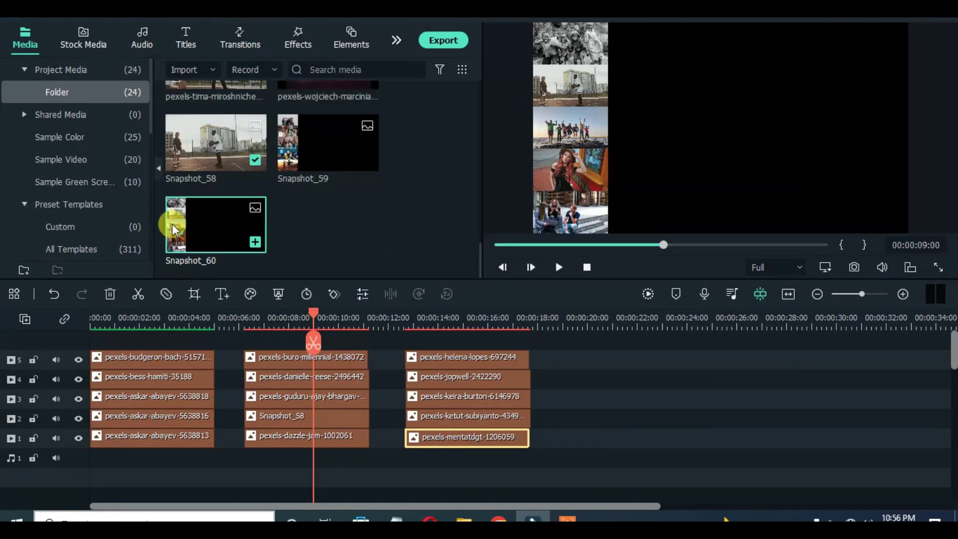
# Step: Take a snapshot of the first column at 00:00:03:10
pyautogui.moveTo(314, 314); pyautogui.dragTo(175, 335)
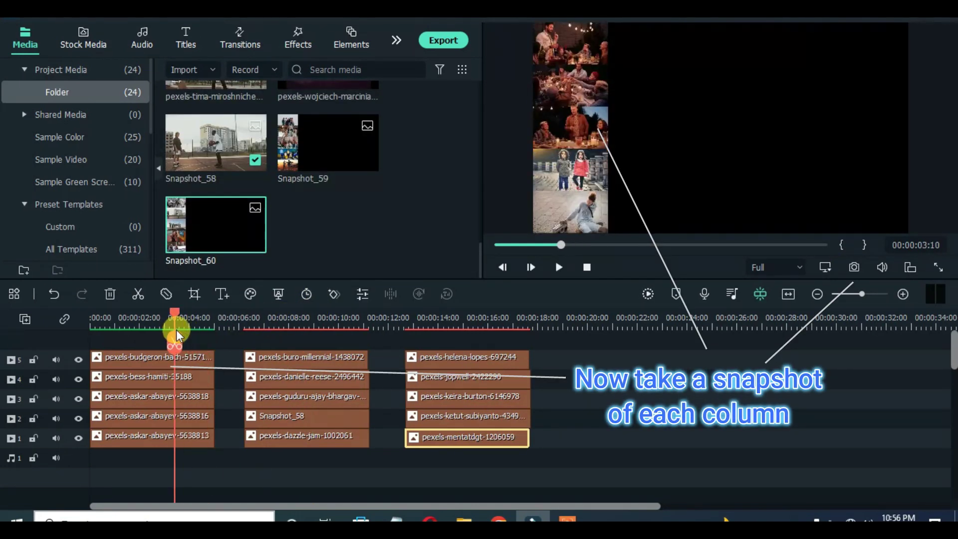
pyautogui.click(853, 268)
pyautogui.press('Return')
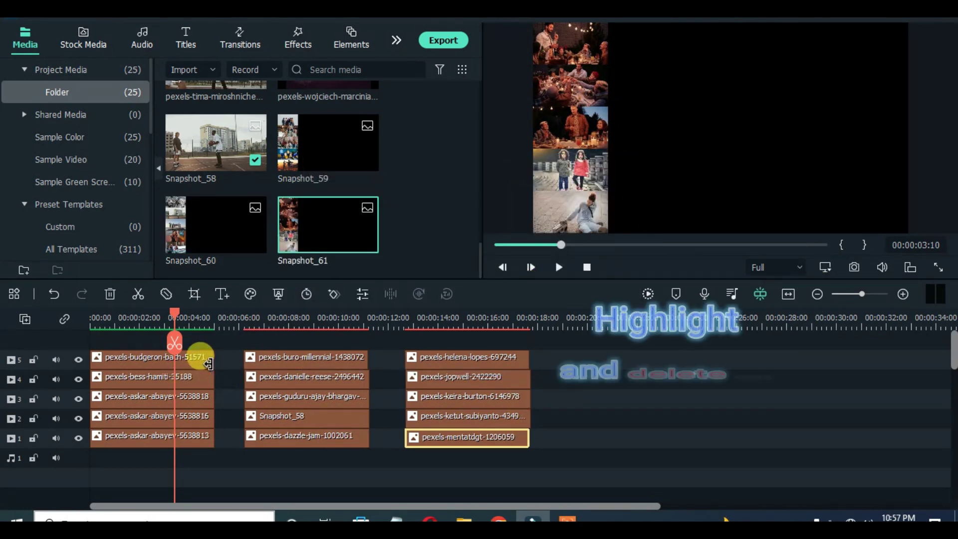
# Step: Delete all clips from the timeline
pyautogui.hotkey('ctrl', 'a')
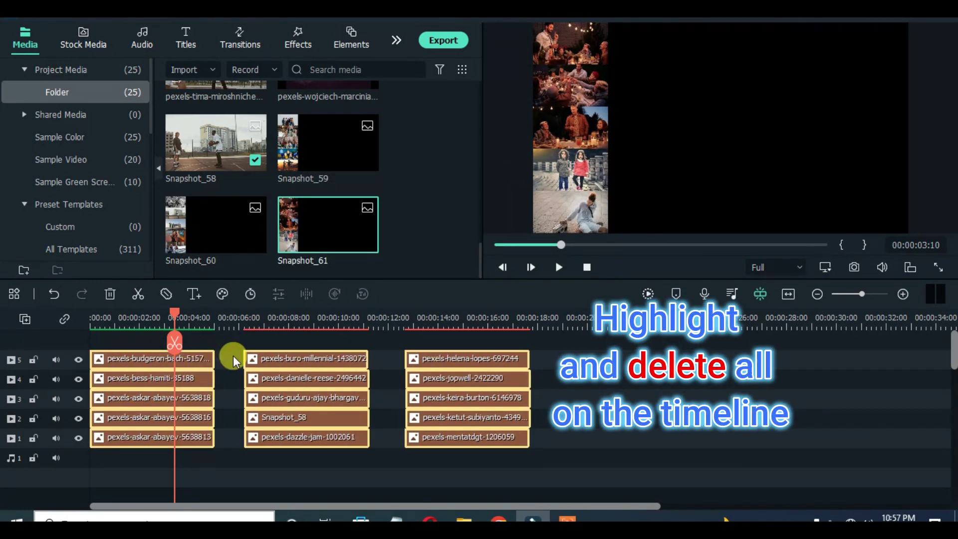
pyautogui.click(110, 295)
# Step: Set the timeline's track height to Normal and delete the empty tracks
pyautogui.click(25, 319)
pyautogui.moveTo(100, 434)
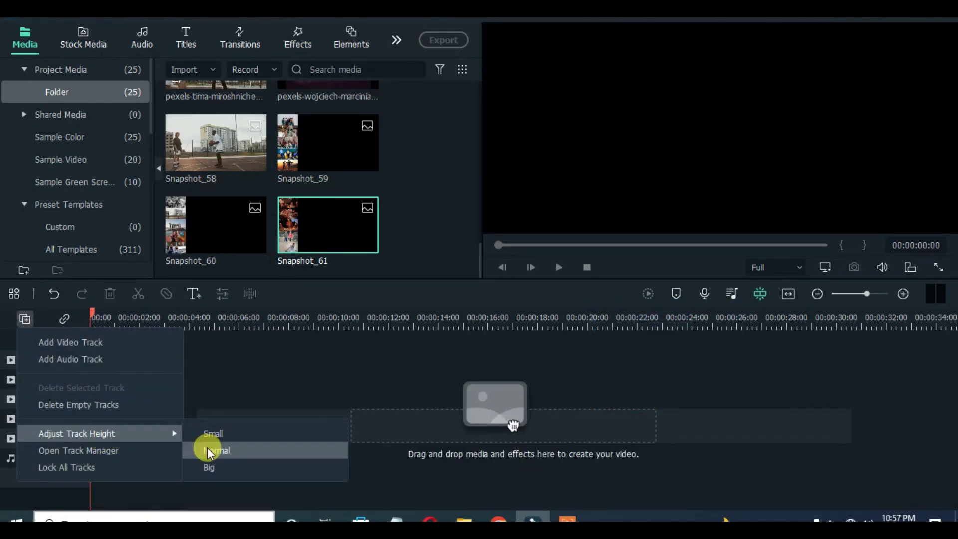
pyautogui.click(210, 451)
pyautogui.click(25, 318)
pyautogui.click(107, 405)
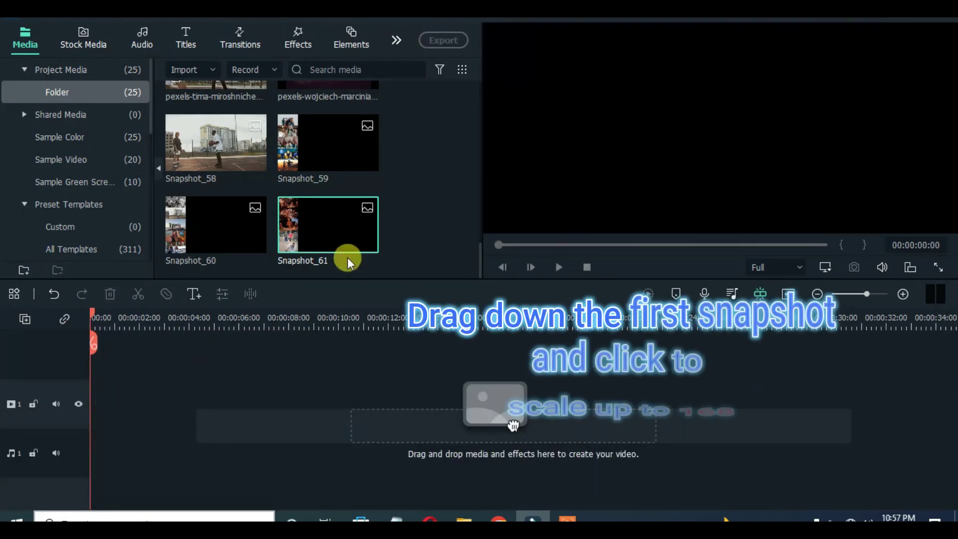
# Step: Add Snapshot_61 at the timeline start and fit it at 168% scale, with its top three photos filling the frame's left column
pyautogui.moveTo(322, 217); pyautogui.dragTo(103, 402)
pyautogui.moveTo(246, 324); pyautogui.dragTo(222, 324)
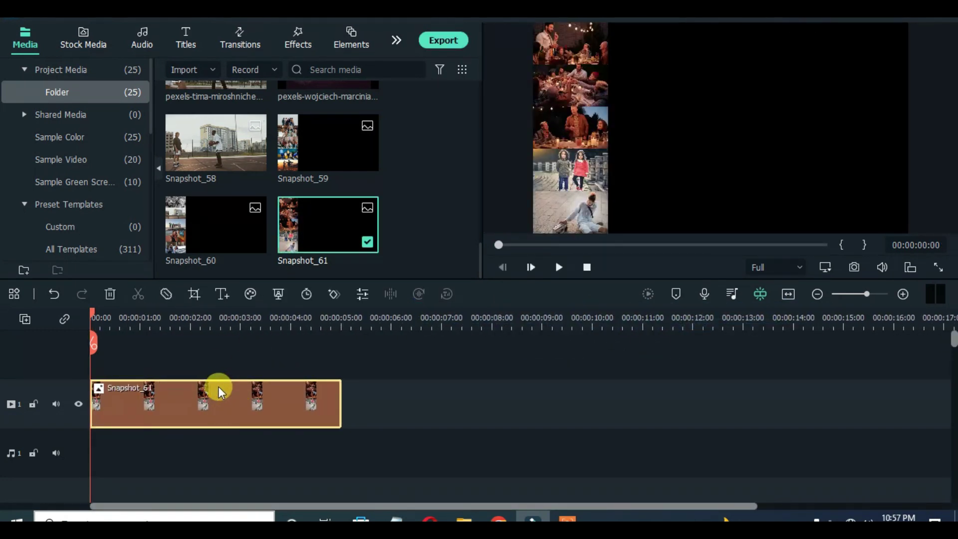
pyautogui.doubleClick(213, 389)
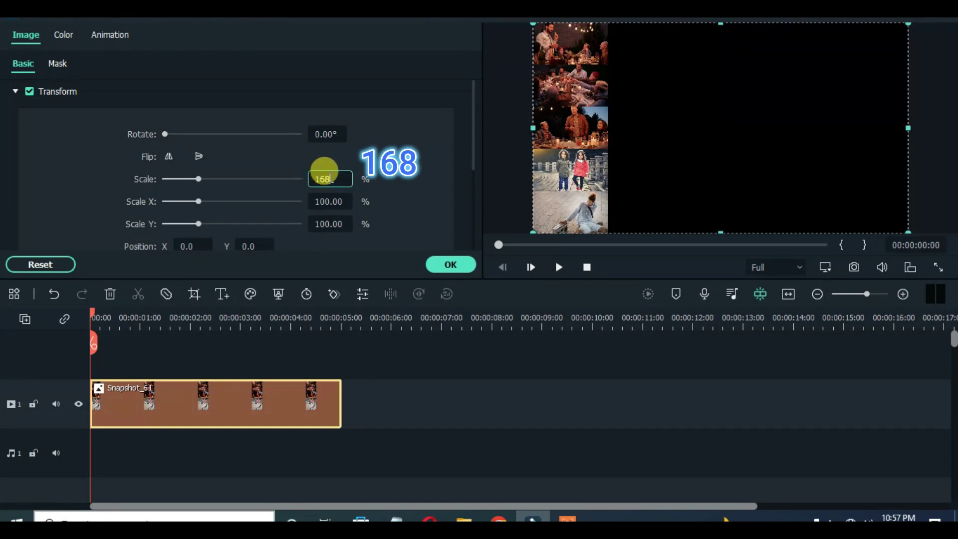
pyautogui.press('Return')
pyautogui.moveTo(614, 127); pyautogui.dragTo(600, 96)
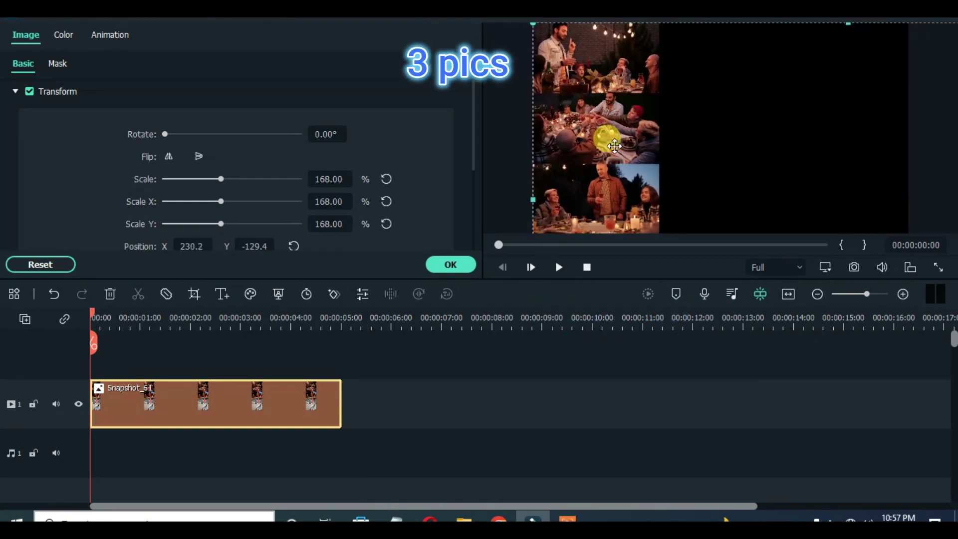
pyautogui.click(458, 264)
# Step: Animate Snapshot_61 with a keyframe at the clip start and one at 00:00:04:24 positioned at X 230.2, Y 129.4
pyautogui.doubleClick(186, 397)
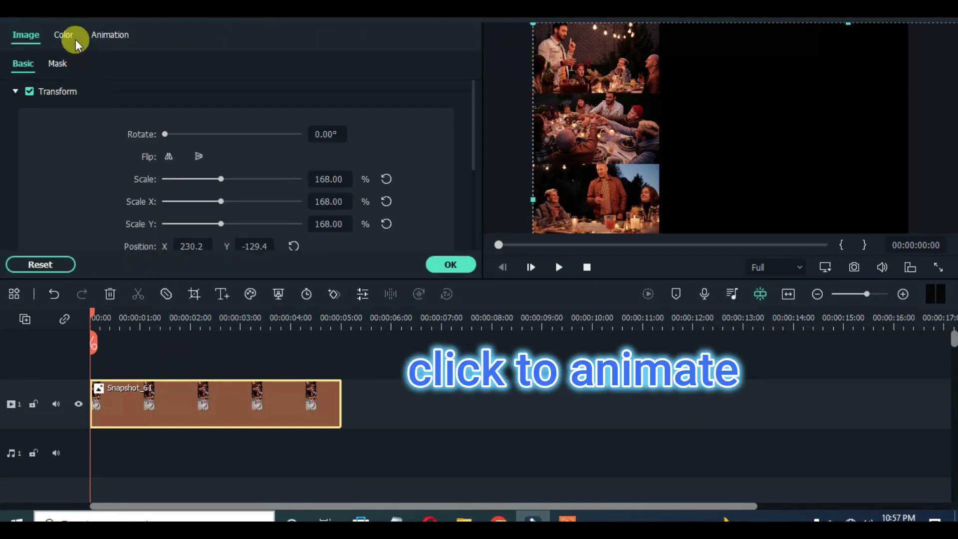
pyautogui.click(102, 36)
pyautogui.click(170, 107)
pyautogui.moveTo(97, 316); pyautogui.dragTo(289, 317)
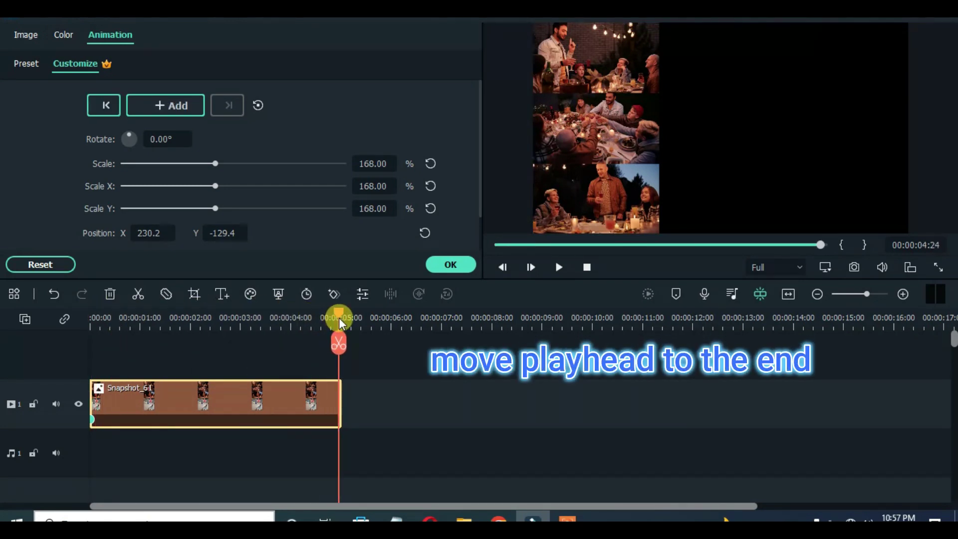
pyautogui.moveTo(582, 196); pyautogui.dragTo(603, 192)
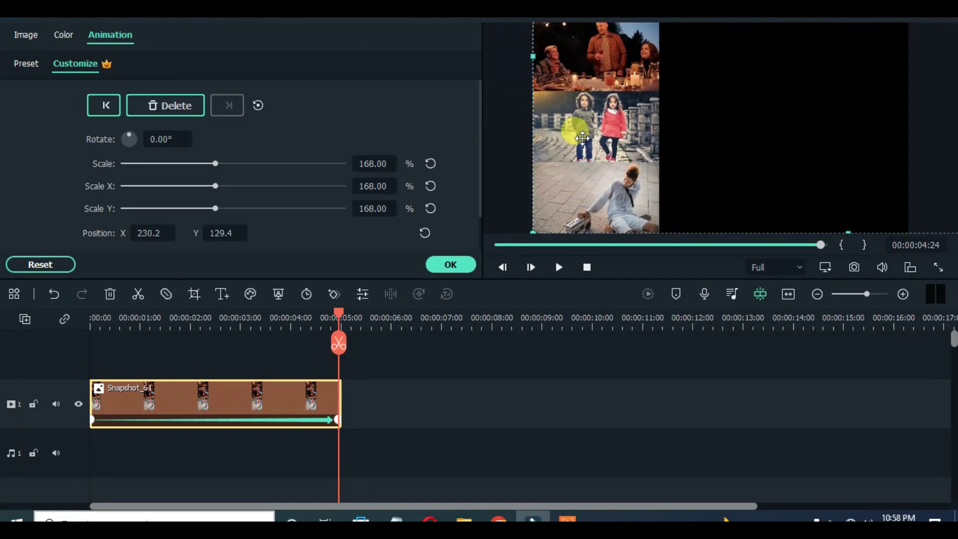
pyautogui.click(559, 267)
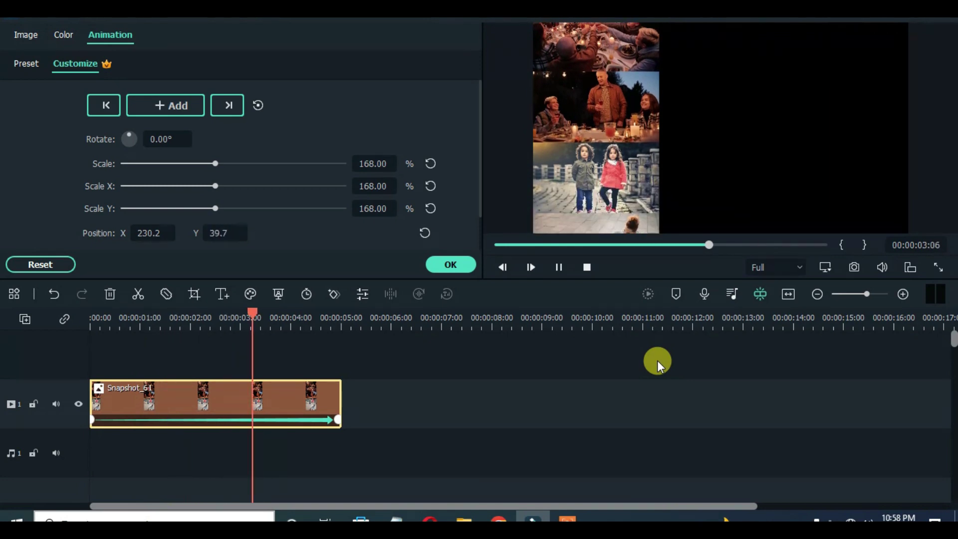
pyautogui.click(439, 264)
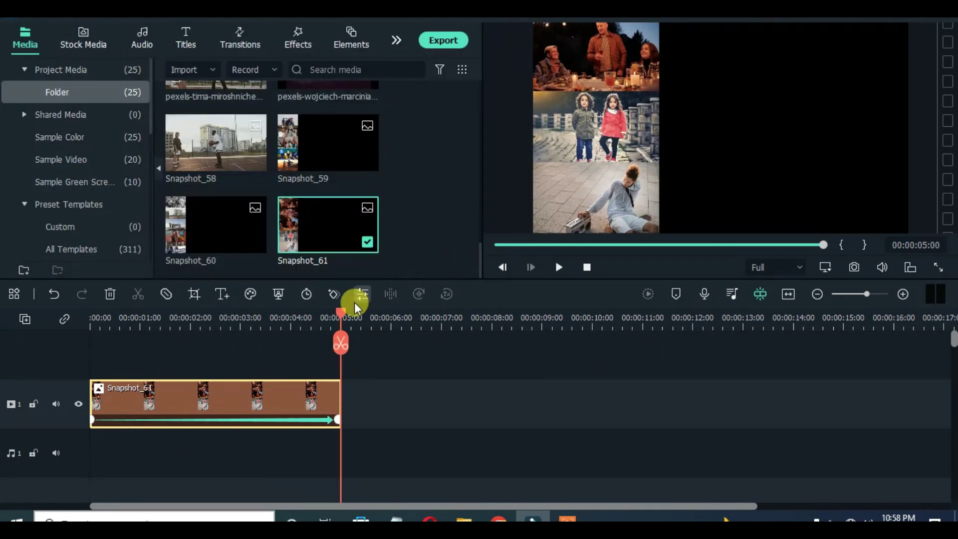
# Step: Add Snapshot_60 at the timeline start above Snapshot_61 and lock video track 1
pyautogui.moveTo(341, 316); pyautogui.dragTo(91, 316)
pyautogui.moveTo(214, 239); pyautogui.dragTo(246, 418)
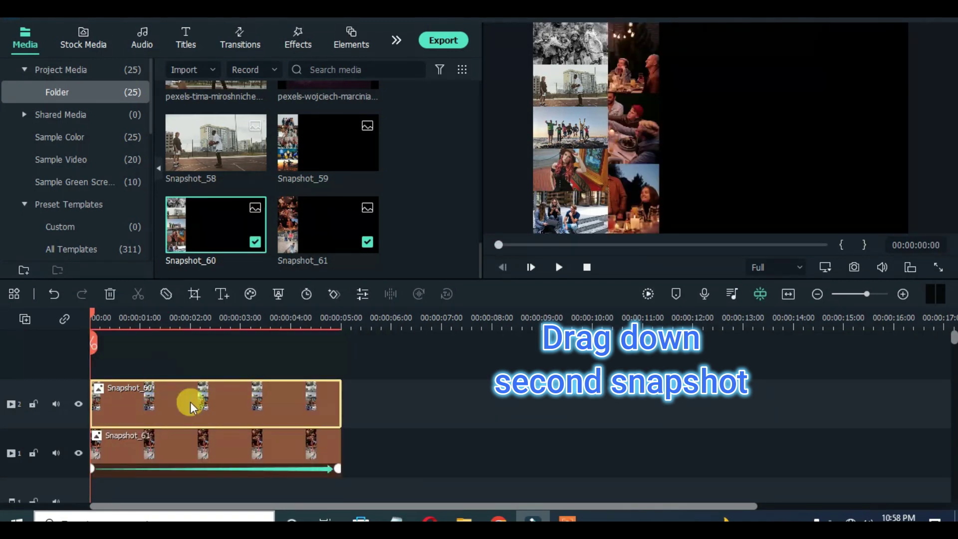
pyautogui.click(34, 453)
# Step: Scale Snapshot_60 to 168% and position it at X 456.8, Y 125.6 so its bottom three photos fill the middle column
pyautogui.doubleClick(171, 407)
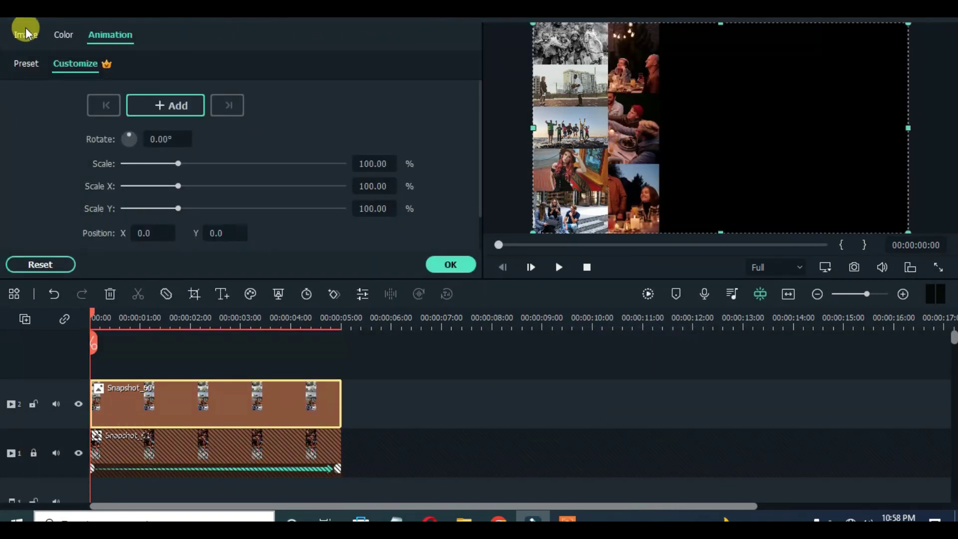
pyautogui.click(25, 33)
pyautogui.click(329, 173)
pyautogui.write('16')
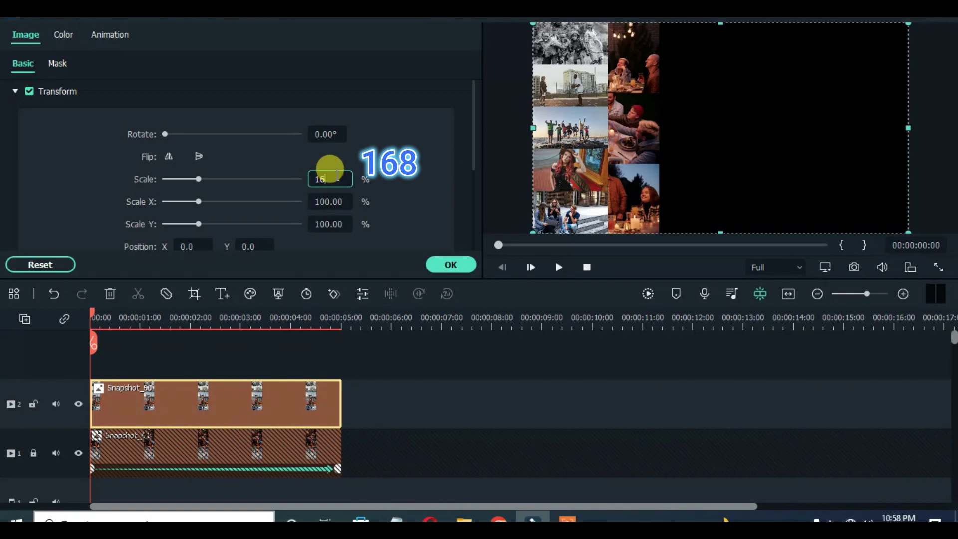
pyautogui.write('8')
pyautogui.press('Return')
pyautogui.moveTo(619, 174); pyautogui.dragTo(698, 144)
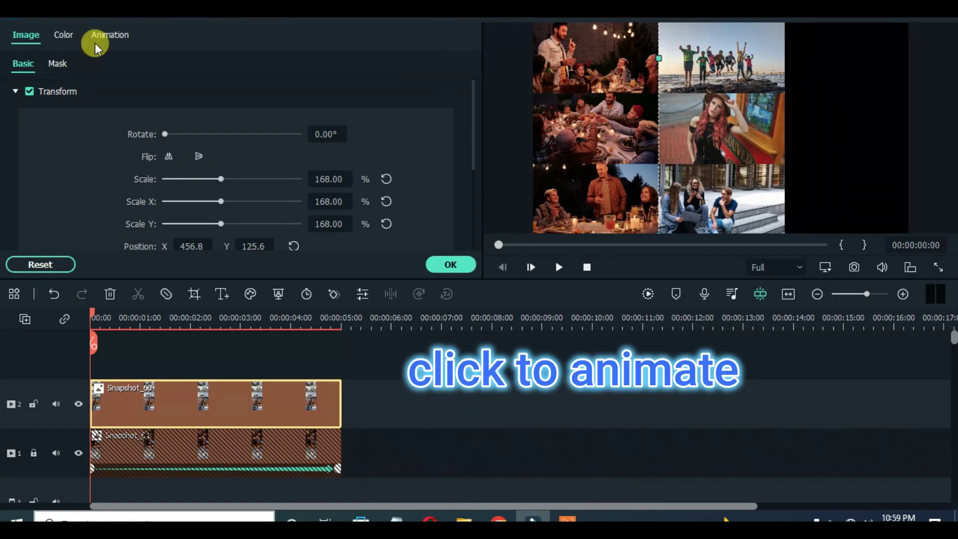
# Step: Animate Snapshot_60 with a keyframe at the clip start and one at 00:00:05:00 positioned at X 455.5, Y -125.6
pyautogui.click(110, 34)
pyautogui.click(166, 104)
pyautogui.moveTo(91, 313); pyautogui.dragTo(340, 344)
pyautogui.moveTo(700, 165); pyautogui.dragTo(711, 171)
pyautogui.moveTo(713, 109); pyautogui.dragTo(720, 131)
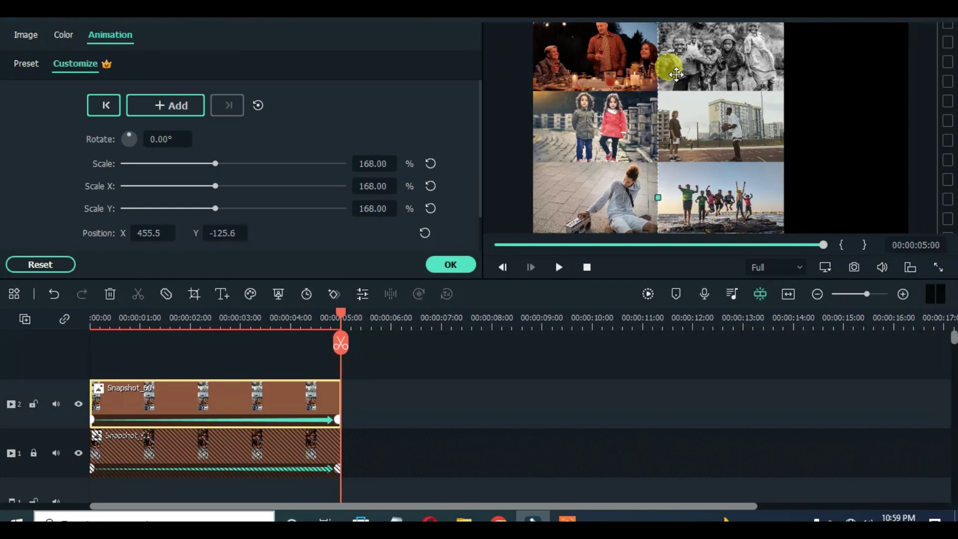
# Step: Check the two columns for gaps in full screen, and render a preview of the timeline from its start
pyautogui.click(938, 267)
pyautogui.press('Escape')
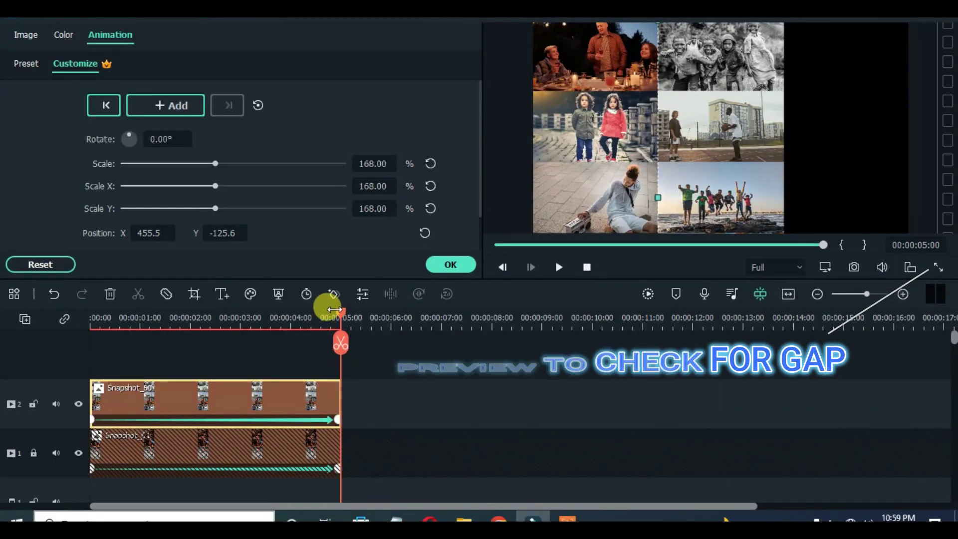
pyautogui.moveTo(338, 310); pyautogui.dragTo(70, 338)
pyautogui.click(452, 262)
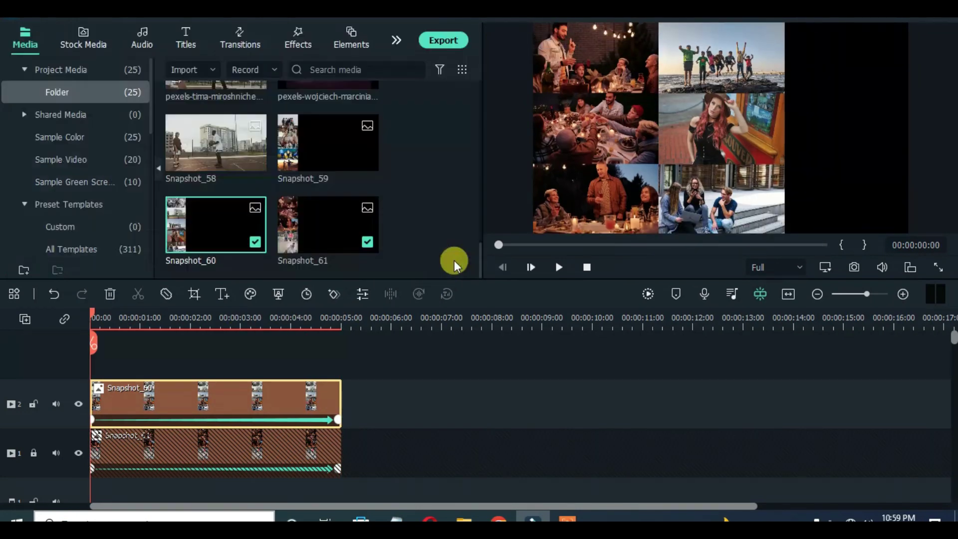
pyautogui.click(648, 294)
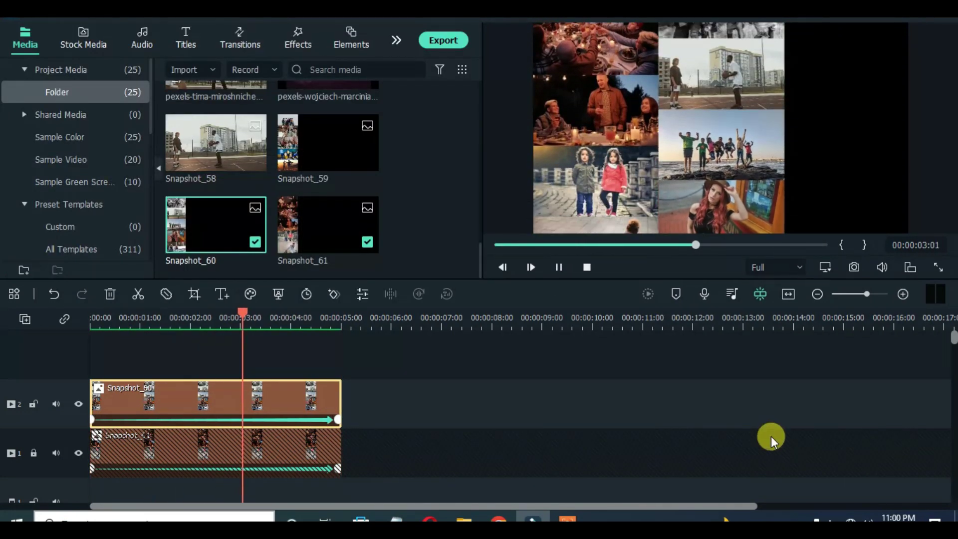
# Step: Lock video track 2 and add Snapshot_59 at the timeline start on video track 3
pyautogui.moveTo(341, 314); pyautogui.dragTo(74, 391)
pyautogui.click(34, 404)
pyautogui.moveTo(327, 130); pyautogui.dragTo(203, 407)
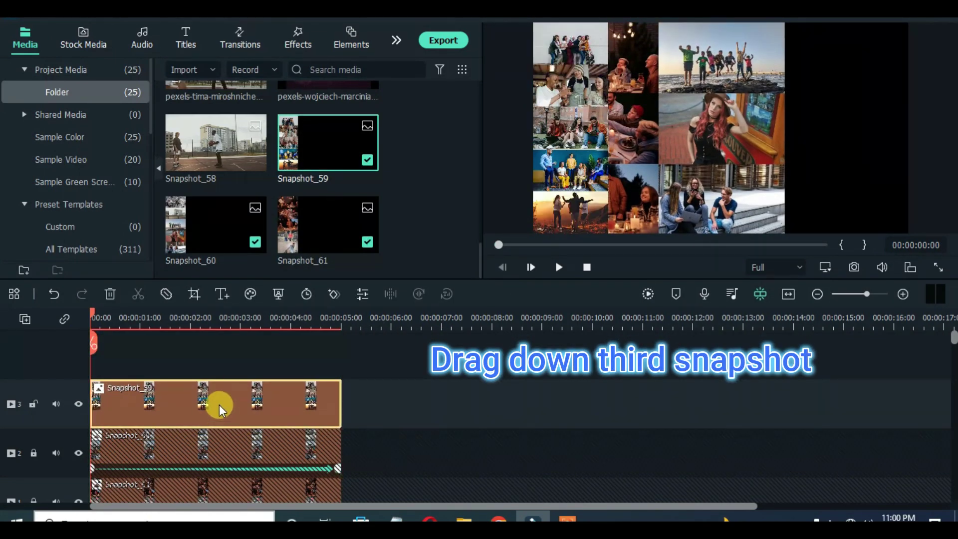
# Step: Scale Snapshot_59 to 168% and position it at X 684.5, Y -130.7 so its top three photos fill the right column
pyautogui.doubleClick(220, 405)
pyautogui.click(40, 37)
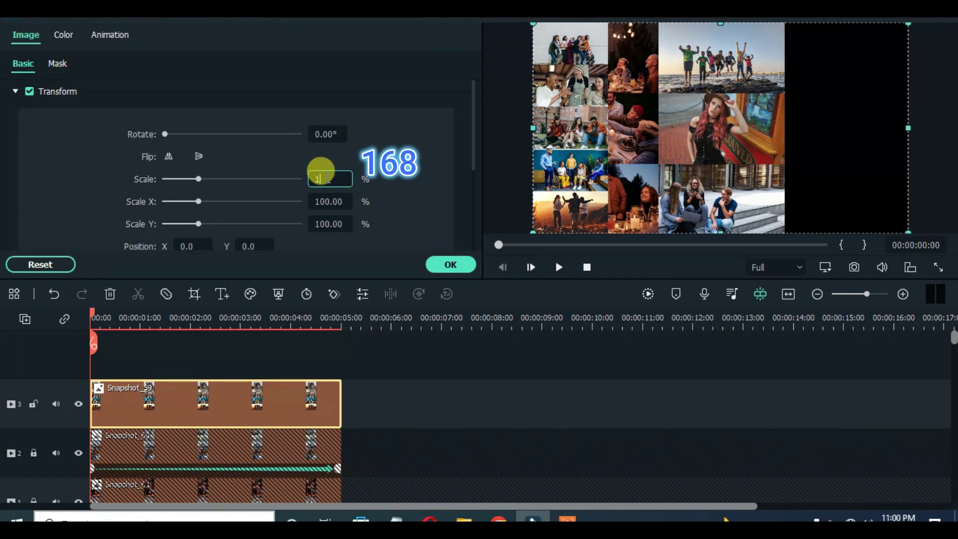
pyautogui.write('8')
pyautogui.press('Return')
pyautogui.moveTo(712, 220); pyautogui.dragTo(827, 97)
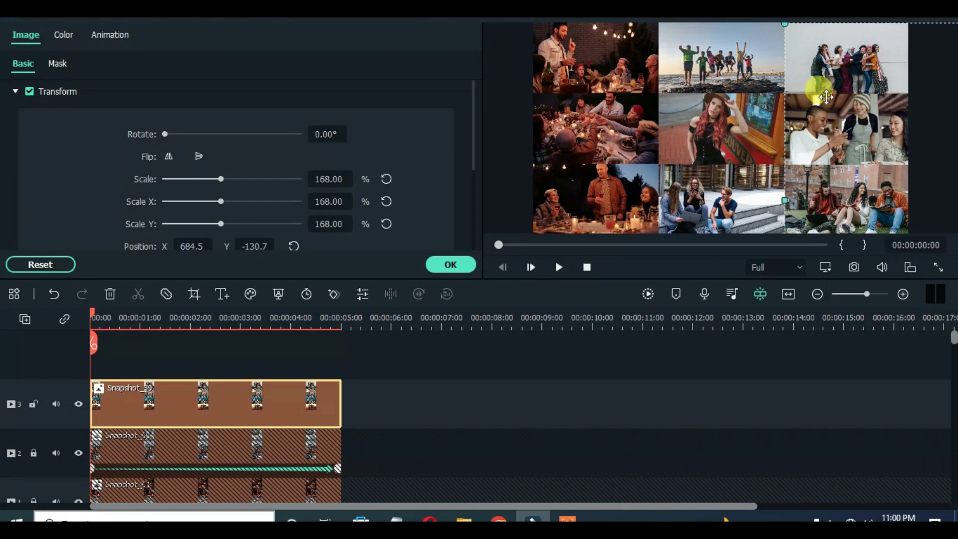
pyautogui.click(838, 70)
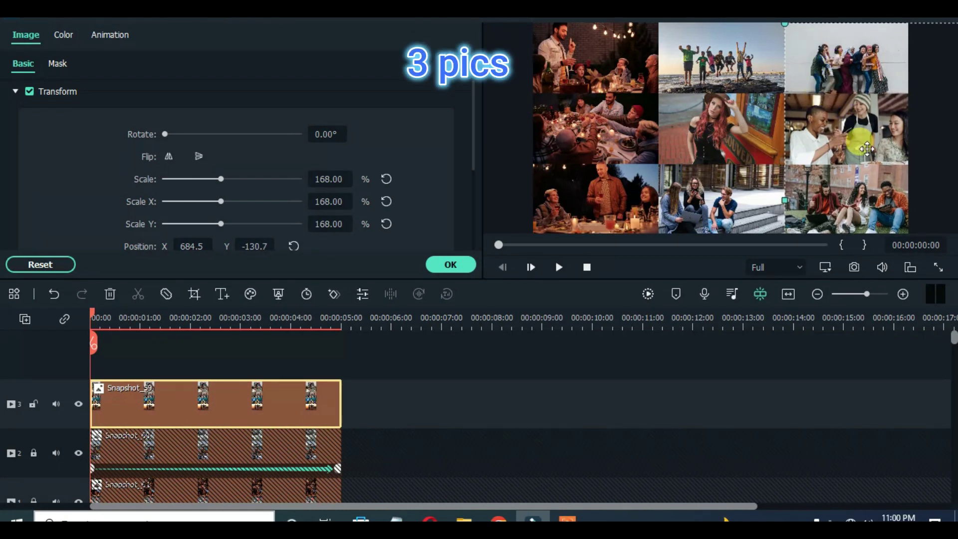
# Step: Animate Snapshot_59 with keyframes at the clip start and at 00:00:04:24 (X 682.0, Y 129.4), and play the result
pyautogui.click(113, 38)
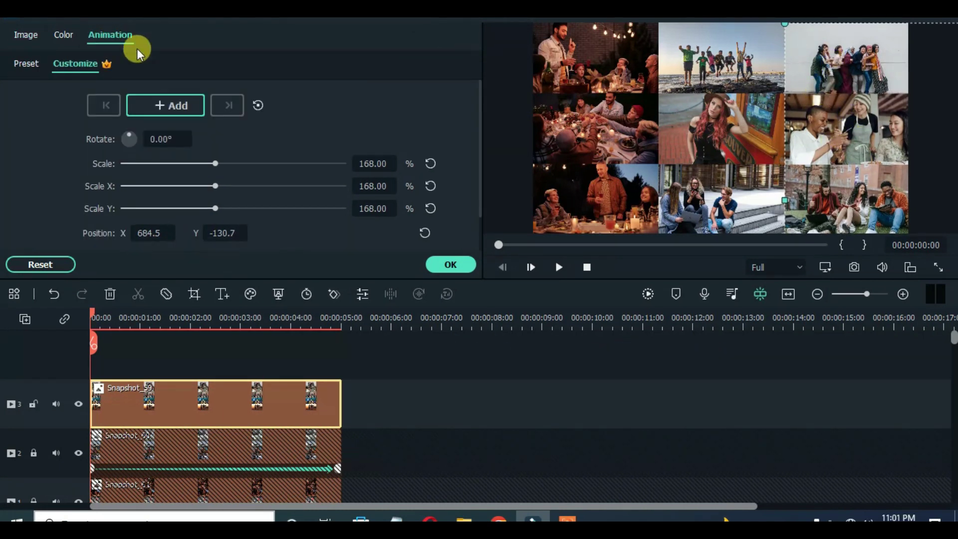
pyautogui.click(168, 105)
pyautogui.moveTo(97, 313); pyautogui.dragTo(340, 345)
pyautogui.click(827, 120)
pyautogui.moveTo(833, 144); pyautogui.dragTo(823, 146)
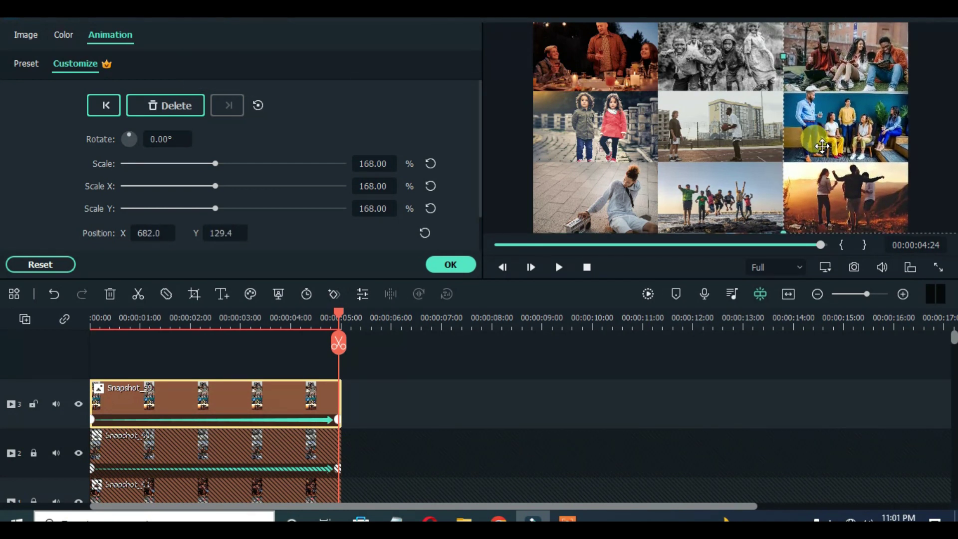
pyautogui.press('Home')
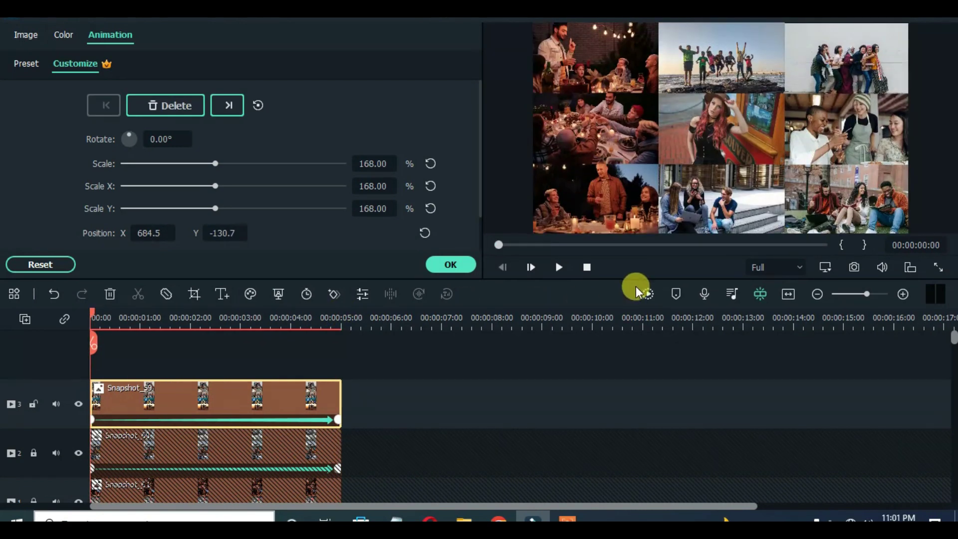
pyautogui.click(558, 267)
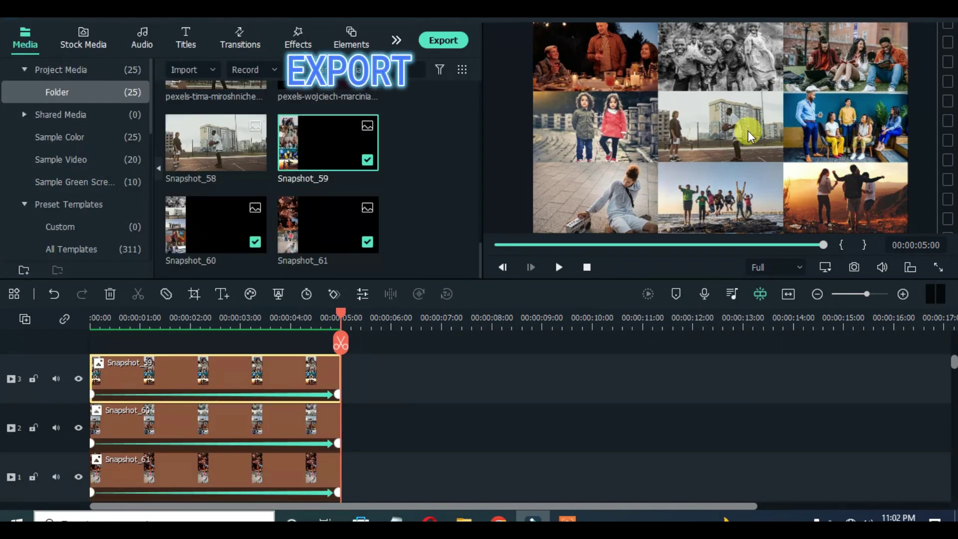
# Step: Export the three-column animation as an MP4 video named GRID VID
pyautogui.click(447, 40)
pyautogui.write('GRID')
pyautogui.click(669, 165)
pyautogui.click(517, 446)
pyautogui.click(697, 424)
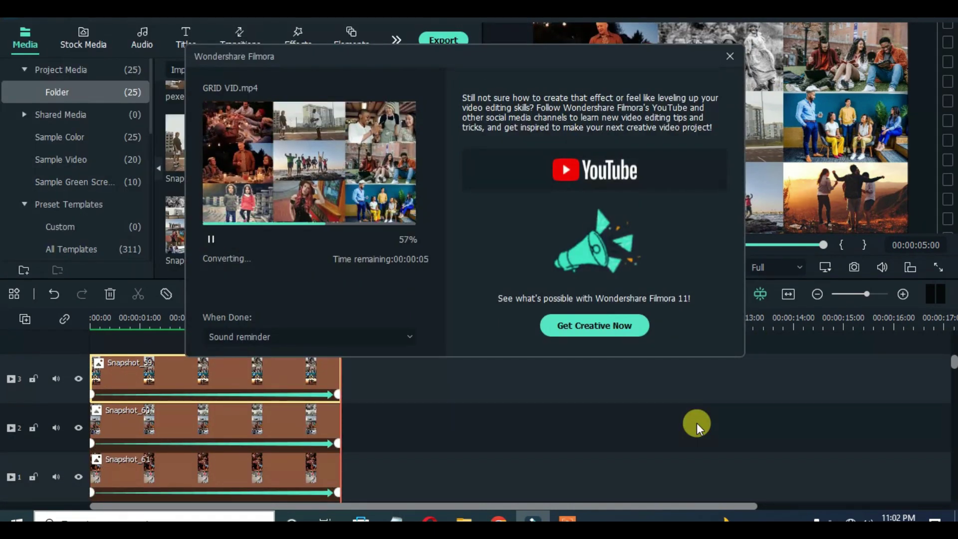
pyautogui.click(731, 56)
# Step: Delete all snapshot clips from the timeline and remove the empty tracks
pyautogui.moveTo(87, 330); pyautogui.dragTo(174, 356)
pyautogui.click(110, 294)
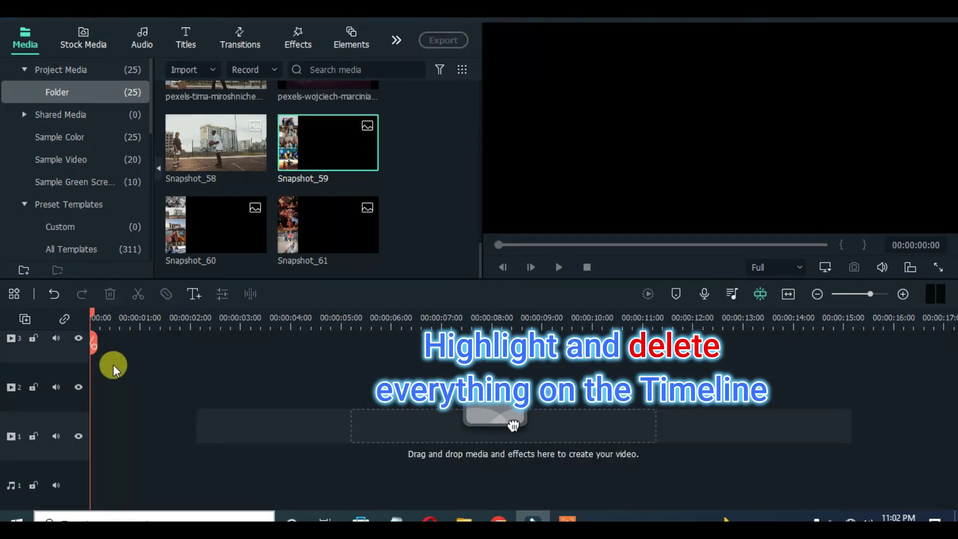
pyautogui.click(23, 320)
pyautogui.click(87, 399)
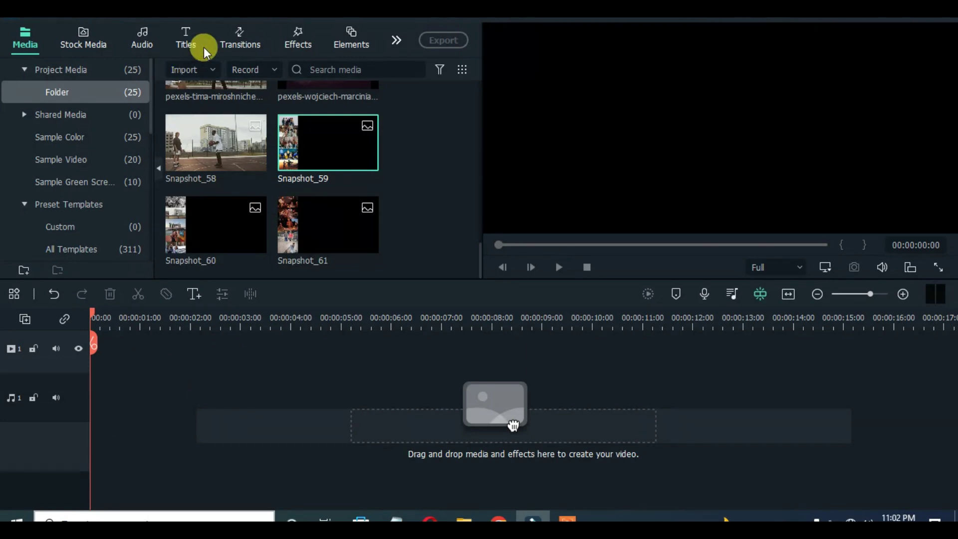
# Step: Import the exported GRID VID onto the start of video track 1 and play it back
pyautogui.click(184, 68)
pyautogui.click(214, 92)
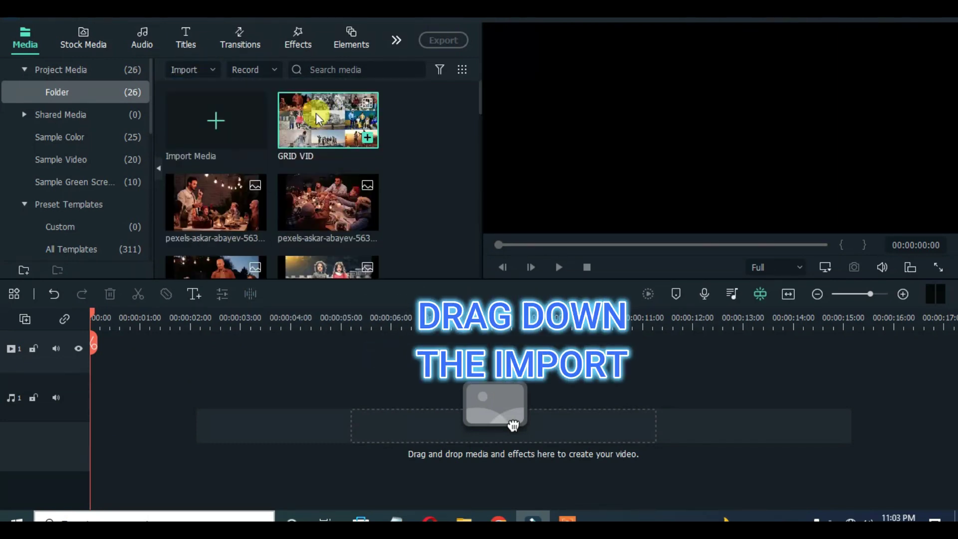
pyautogui.moveTo(317, 118); pyautogui.dragTo(109, 404)
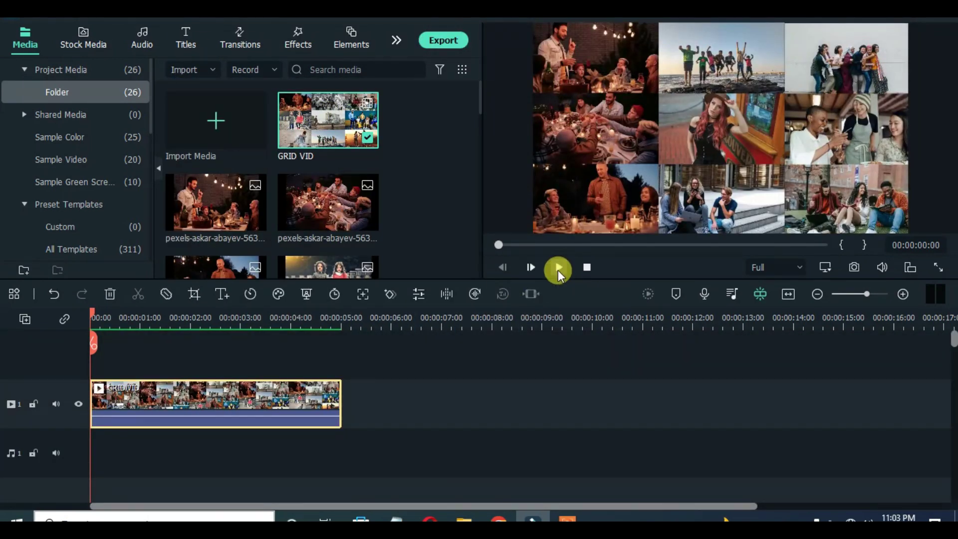
pyautogui.click(558, 269)
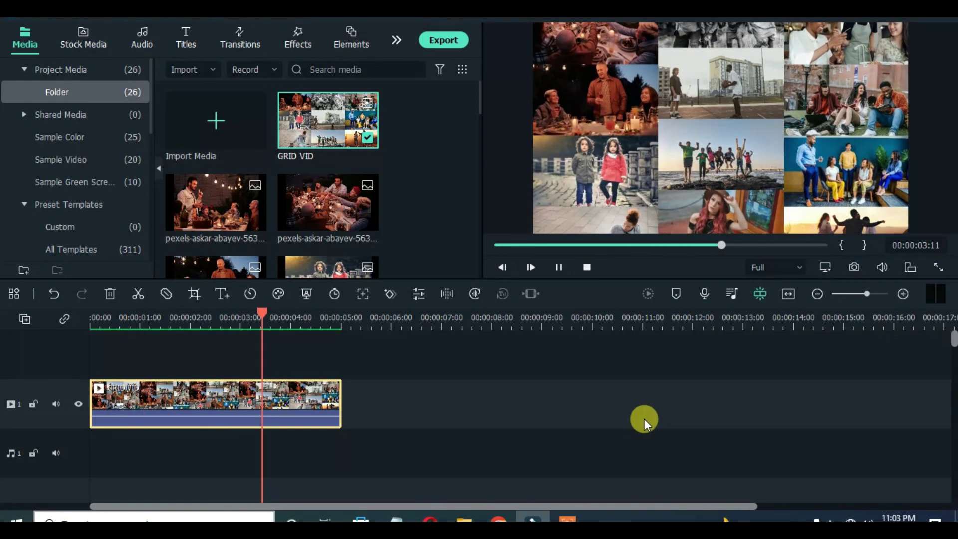
# Step: Take a PNG snapshot of GRID VID's first frame at 00:00:00:00
pyautogui.moveTo(342, 318); pyautogui.dragTo(45, 340)
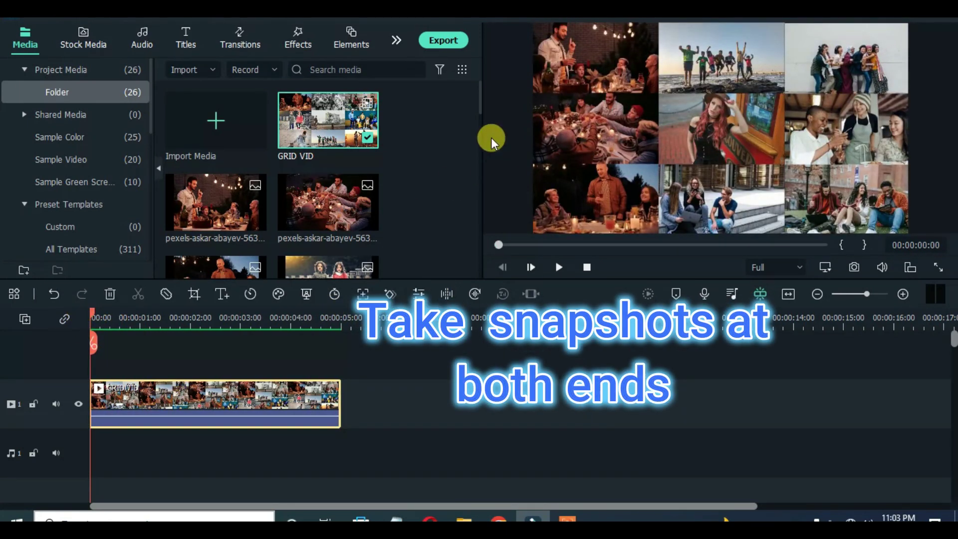
pyautogui.scroll(-6, 481, 123)
pyautogui.click(855, 268)
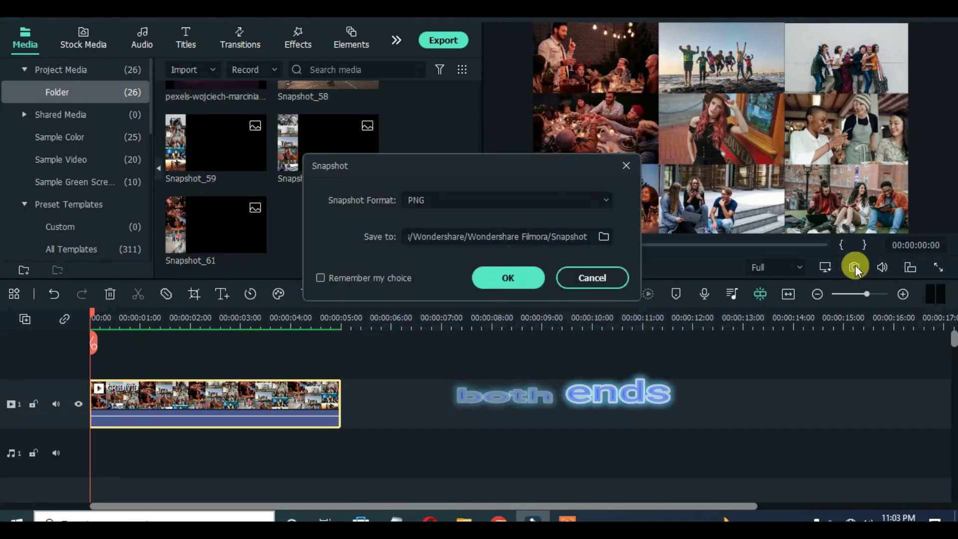
pyautogui.click(532, 278)
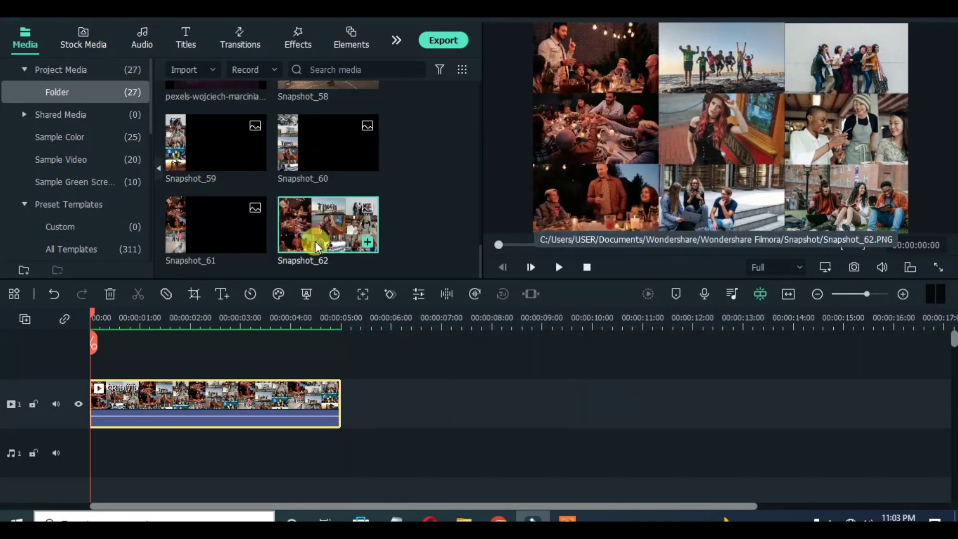
# Step: Take a snapshot of GRID VID's end frame at 00:00:05:00
pyautogui.press('space')
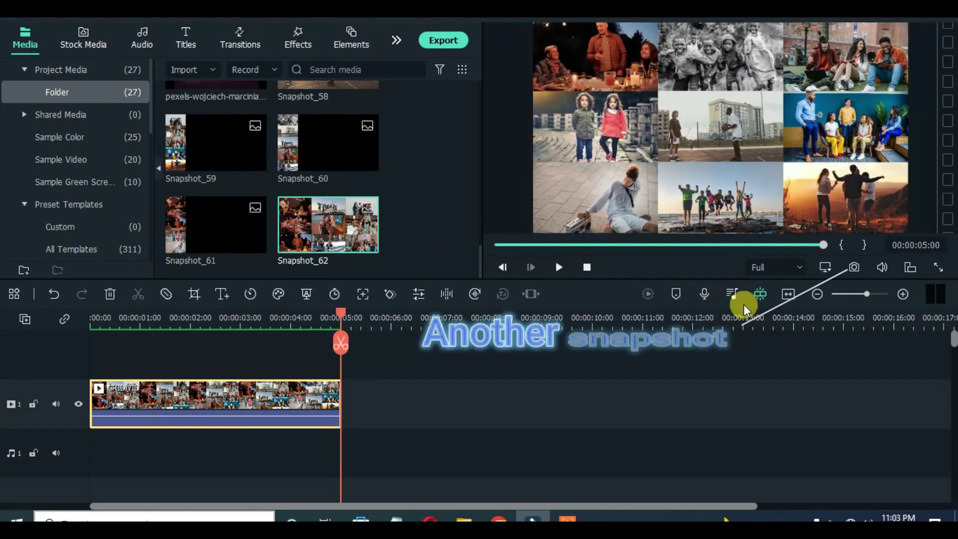
pyautogui.click(855, 267)
pyautogui.click(529, 276)
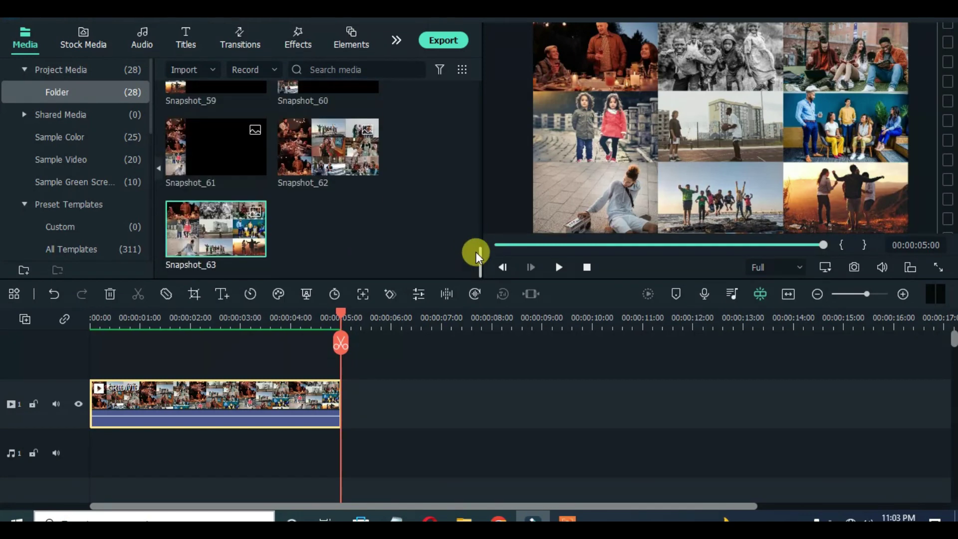
# Step: Shift GRID VID later on video track 1 to free over five seconds, and place Snapshot_62 at the start of the track
pyautogui.moveTo(343, 329); pyautogui.dragTo(54, 342)
pyautogui.moveTo(128, 391); pyautogui.dragTo(368, 406)
pyautogui.moveTo(305, 149); pyautogui.dragTo(136, 439)
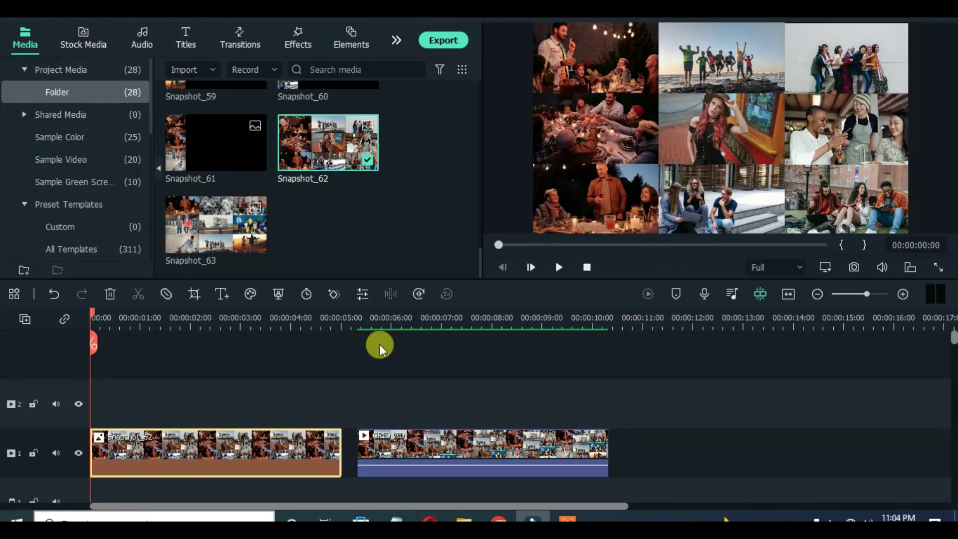
# Step: Split Snapshot_62 at 00:00:01:00, delete the remainder, and move GRID VID directly against the shortened snapshot
pyautogui.moveTo(92, 313); pyautogui.dragTo(141, 316)
pyautogui.click(139, 295)
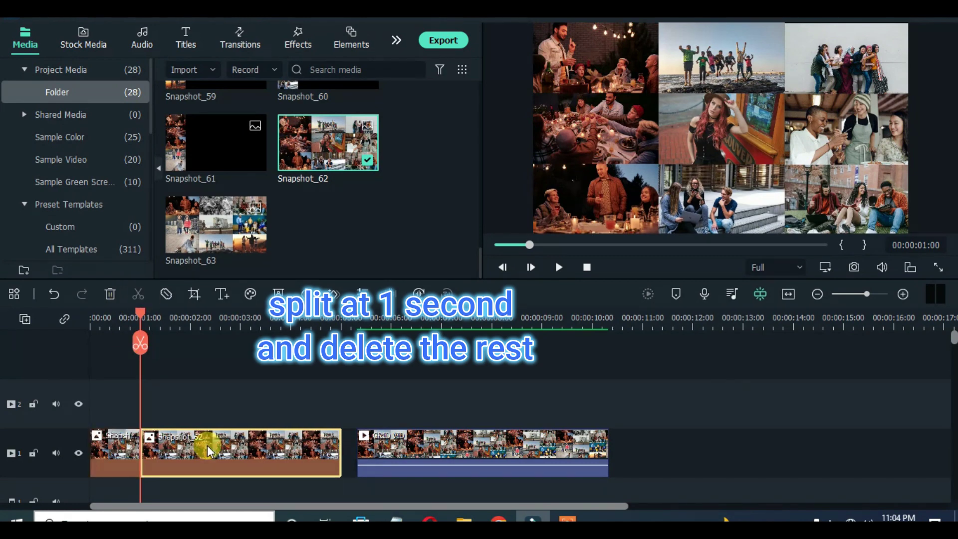
pyautogui.press('Delete')
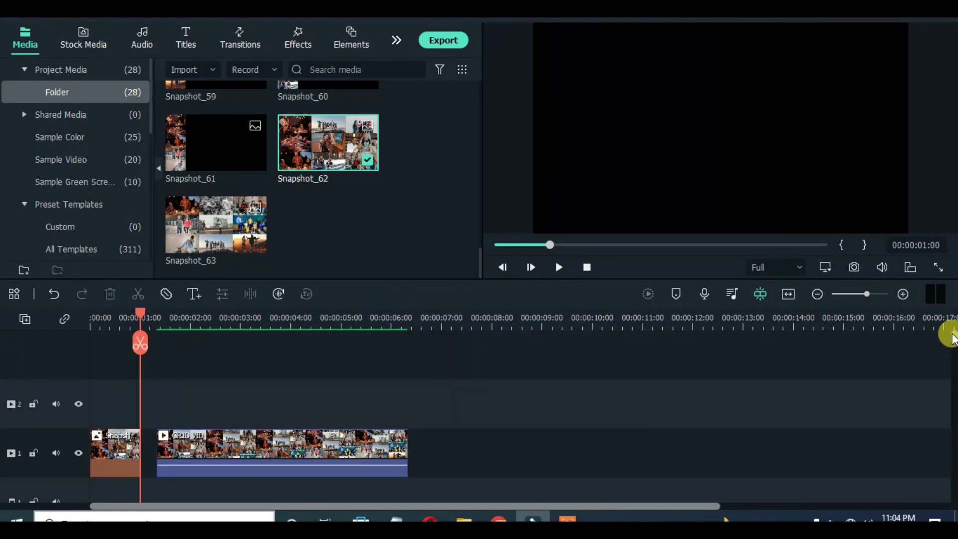
pyautogui.scroll(-1, 950, 340)
pyautogui.click(233, 415)
pyautogui.moveTo(258, 424); pyautogui.dragTo(239, 431)
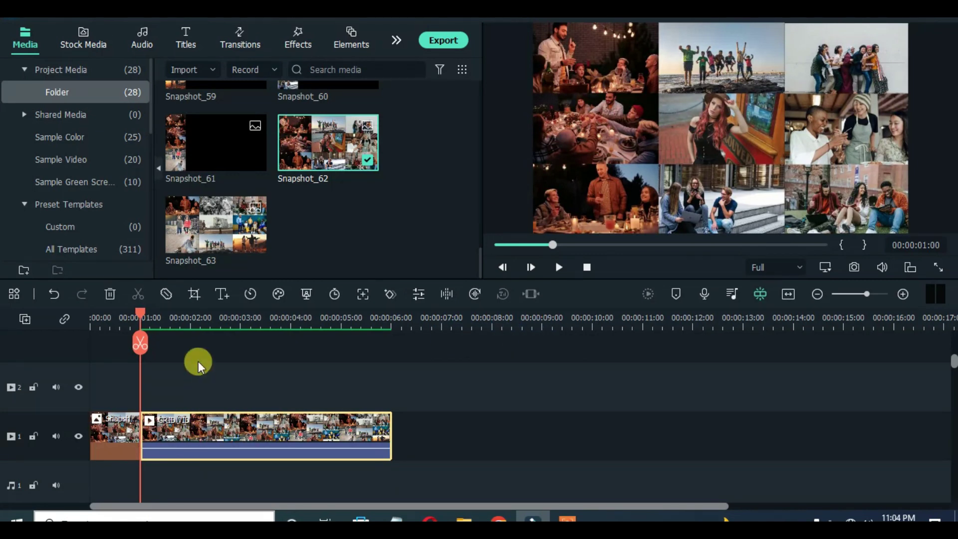
# Step: Apply a freeze frame to the start of GRID VID and shorten it to about 18 frames
pyautogui.click(249, 295)
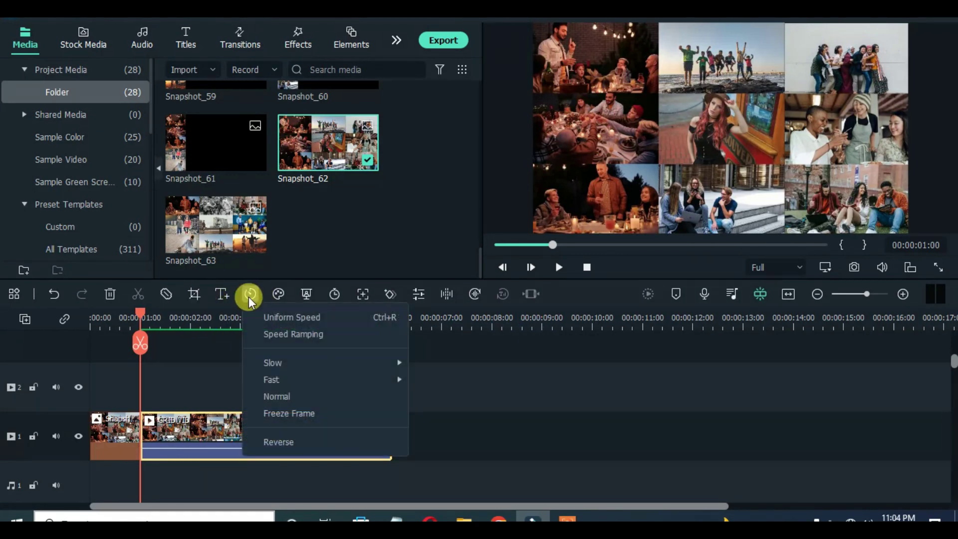
pyautogui.click(286, 410)
pyautogui.moveTo(385, 420); pyautogui.dragTo(175, 413)
# Step: Give Snapshot_62 a pan and zoom with the inner frame fitted over the grid's centre picture, and swap the start and end frames
pyautogui.moveTo(142, 314); pyautogui.dragTo(125, 319)
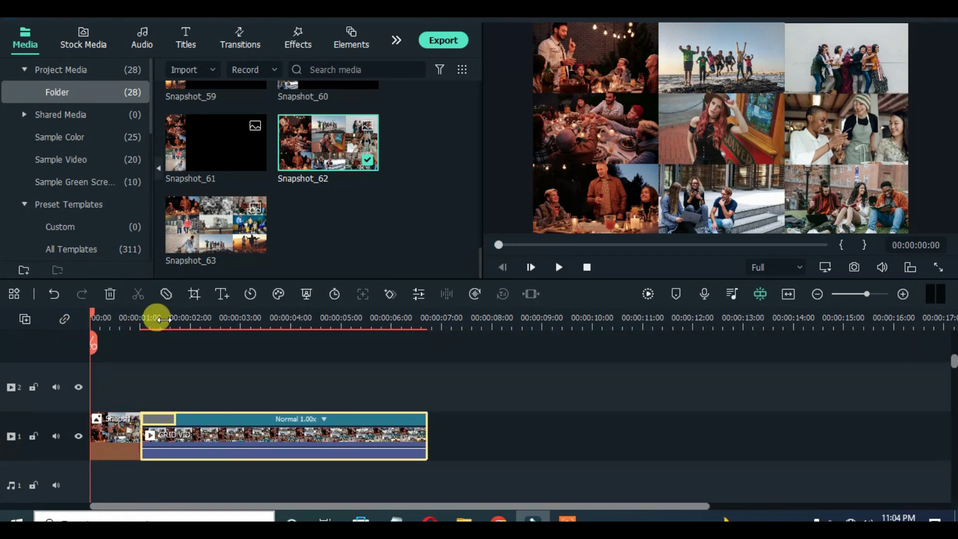
pyautogui.click(162, 422)
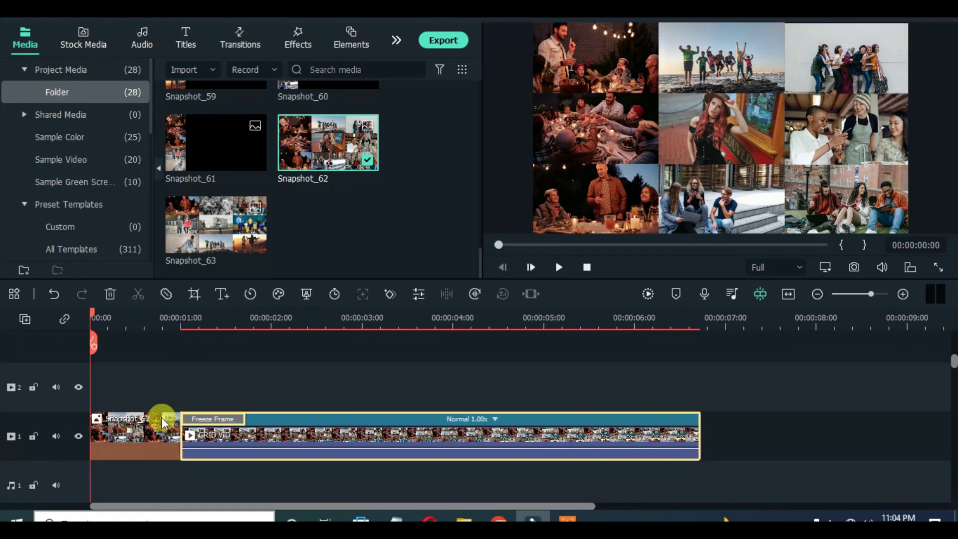
pyautogui.click(193, 295)
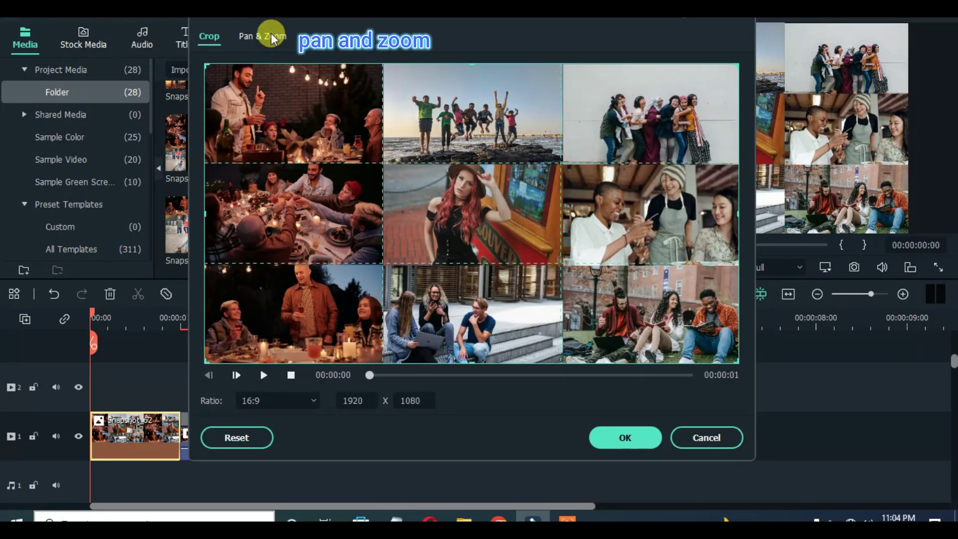
pyautogui.click(443, 227)
pyautogui.moveTo(571, 144); pyautogui.dragTo(516, 191)
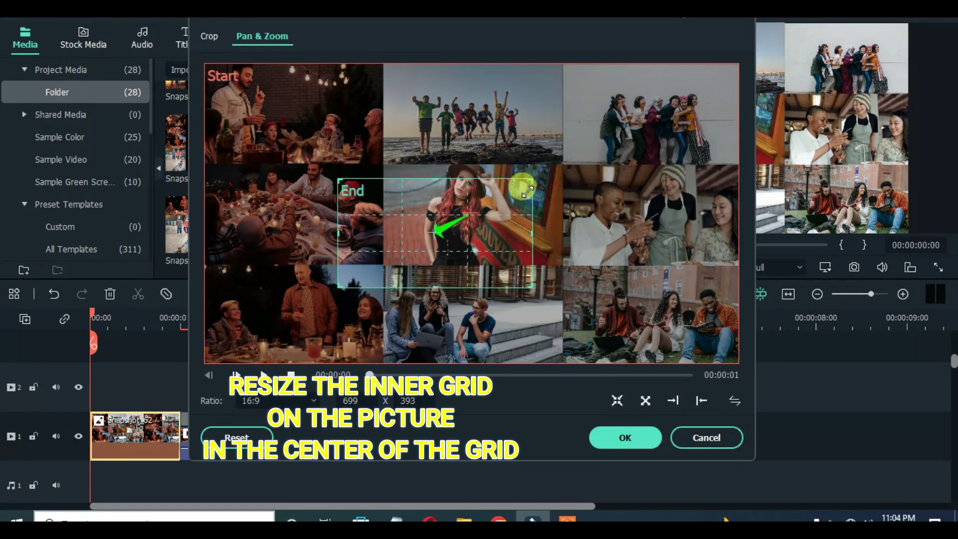
pyautogui.moveTo(381, 246); pyautogui.dragTo(435, 234)
pyautogui.moveTo(548, 176); pyautogui.dragTo(509, 194)
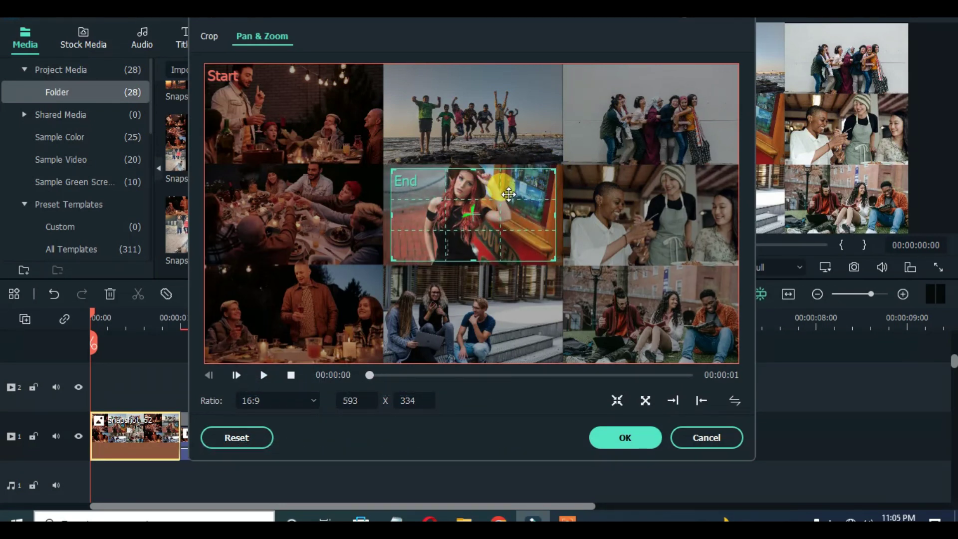
pyautogui.click(734, 405)
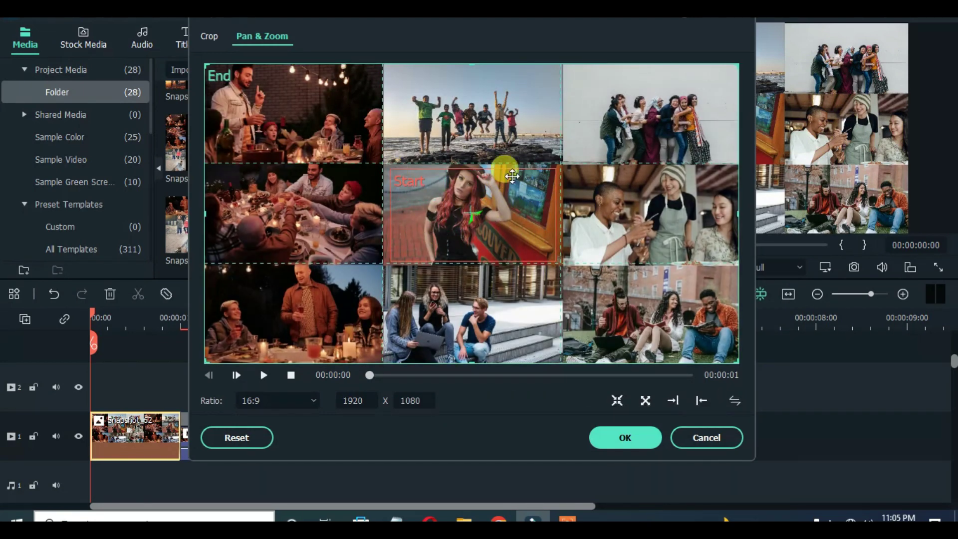
pyautogui.click(591, 446)
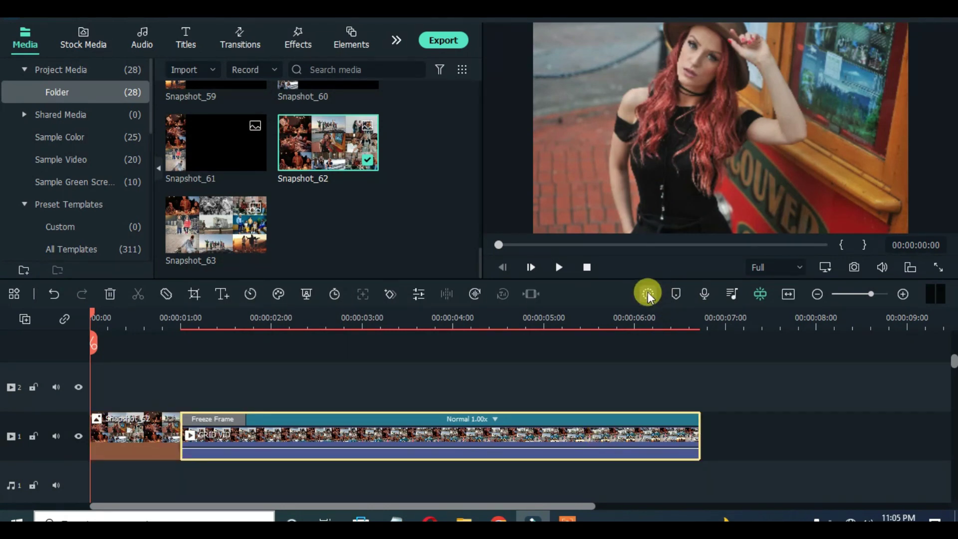
# Step: Play the sequence through to its end and apply a freeze frame to GRID VID's last frame
pyautogui.press('space')
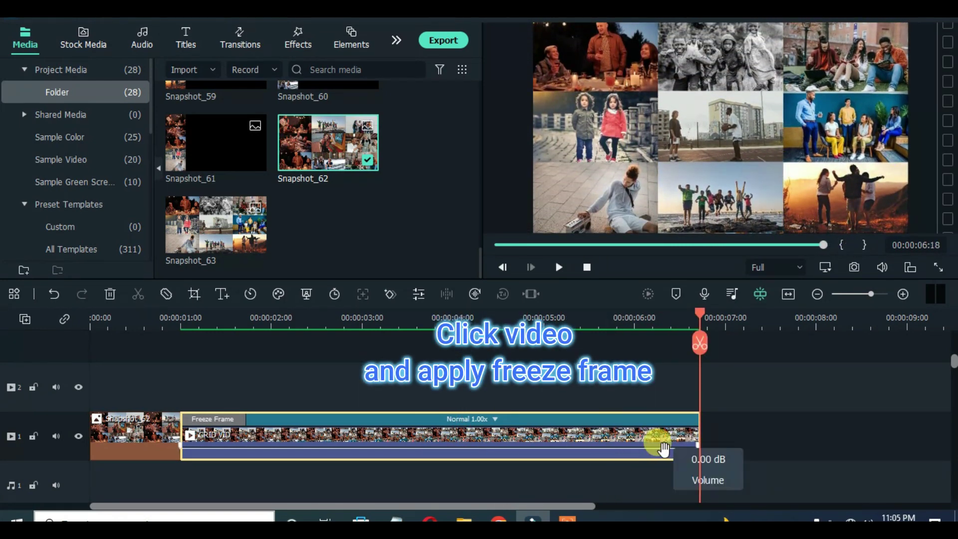
pyautogui.click(250, 294)
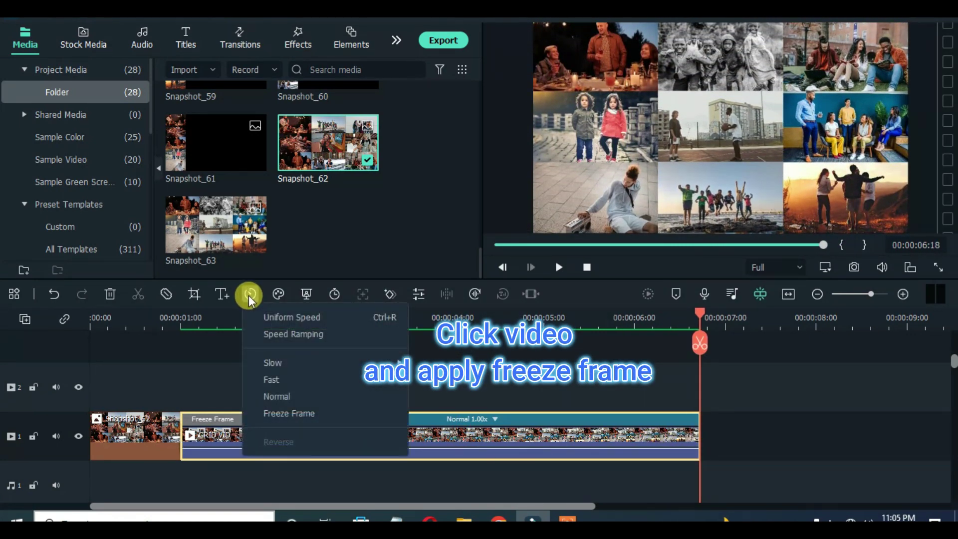
pyautogui.click(307, 413)
pyautogui.moveTo(428, 506); pyautogui.dragTo(601, 517)
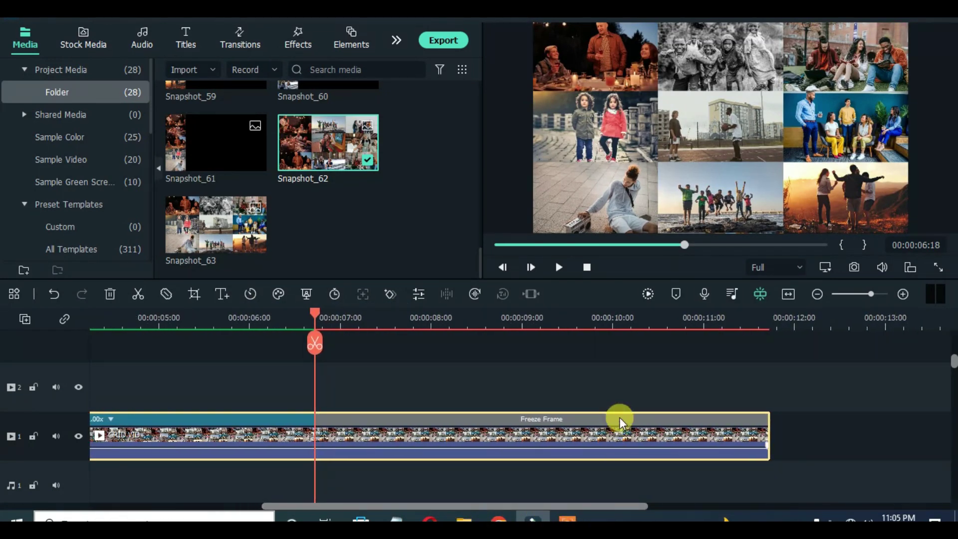
# Step: Shorten the freeze frame at the end of GRID VID and set its duration to 18 frames
pyautogui.moveTo(769, 418); pyautogui.dragTo(368, 422)
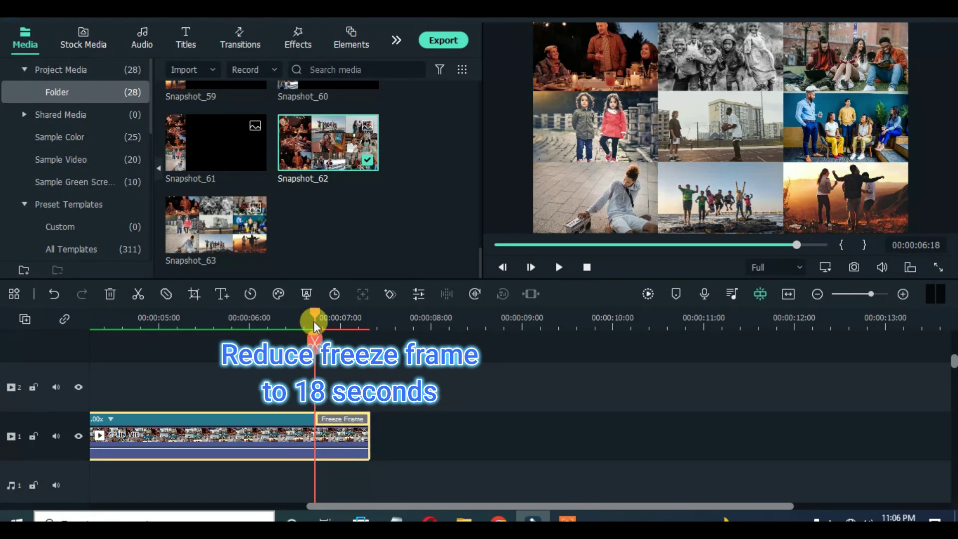
pyautogui.moveTo(368, 419); pyautogui.dragTo(327, 418)
pyautogui.moveTo(359, 507)
pyautogui.mouseDown()
pyautogui.moveTo(122, 506)
pyautogui.moveTo(357, 507)
pyautogui.mouseUp()
pyautogui.rightClick(334, 422)
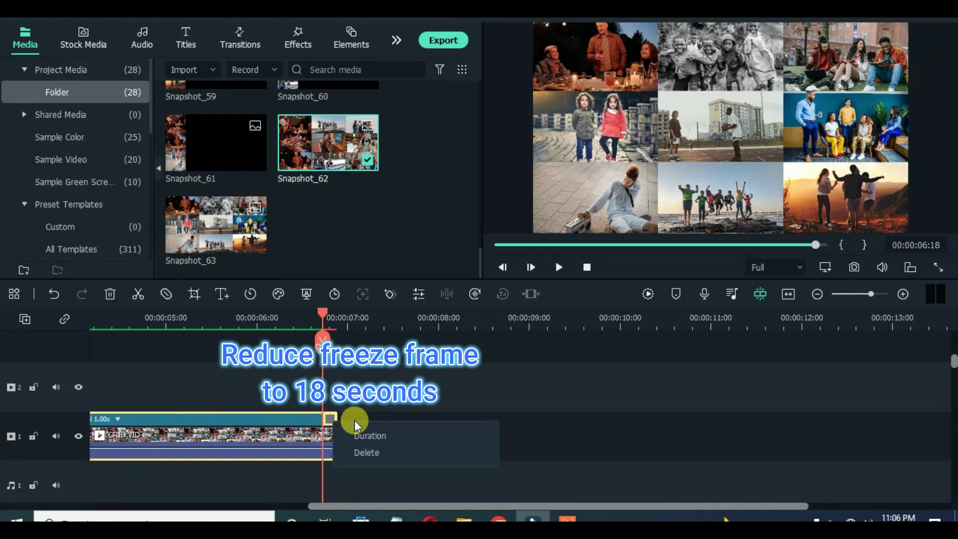
pyautogui.click(369, 436)
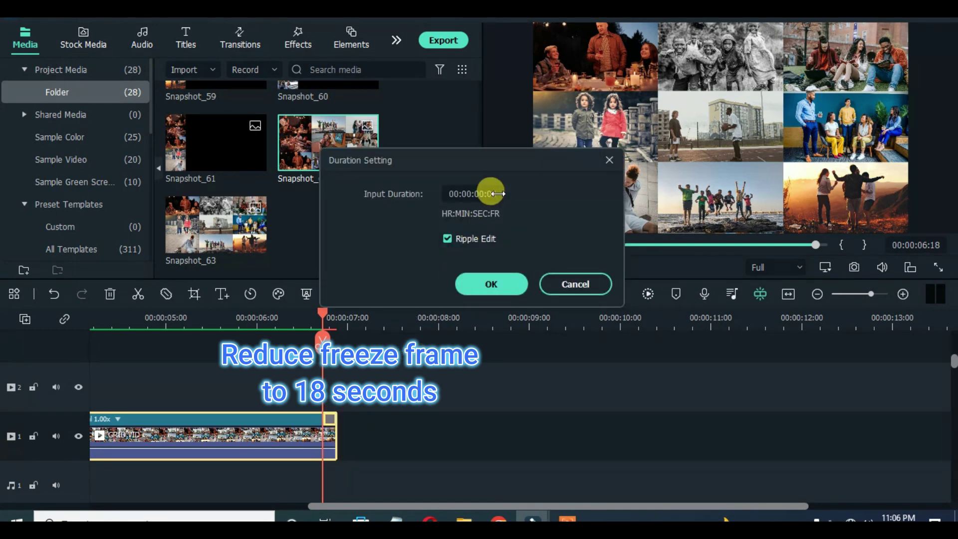
pyautogui.press('BackSpace')
pyautogui.press('BackSpace')
pyautogui.write('18')
pyautogui.click(502, 282)
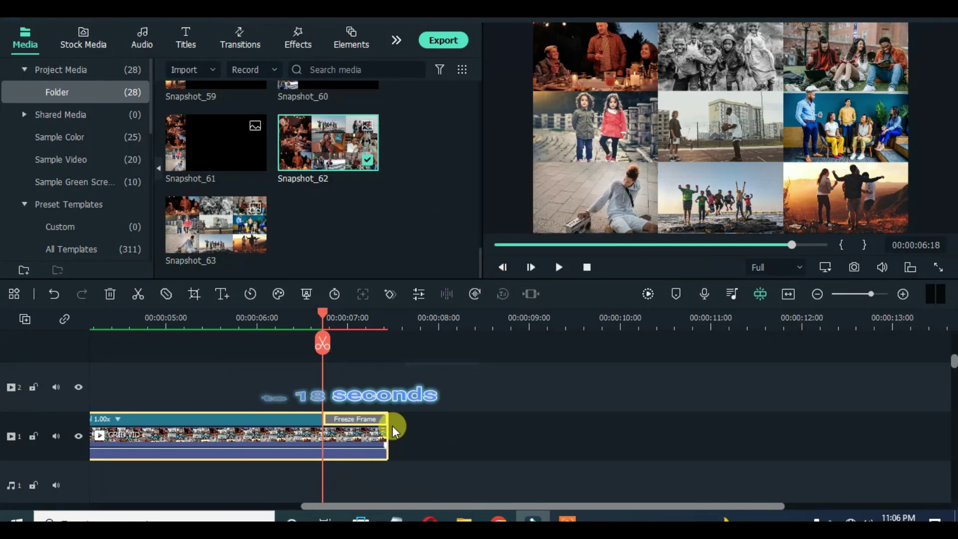
# Step: Place Snapshot_63 directly after GRID VID and cut it to 1 second at 00:00:08:11
pyautogui.moveTo(352, 500); pyautogui.dragTo(246, 507)
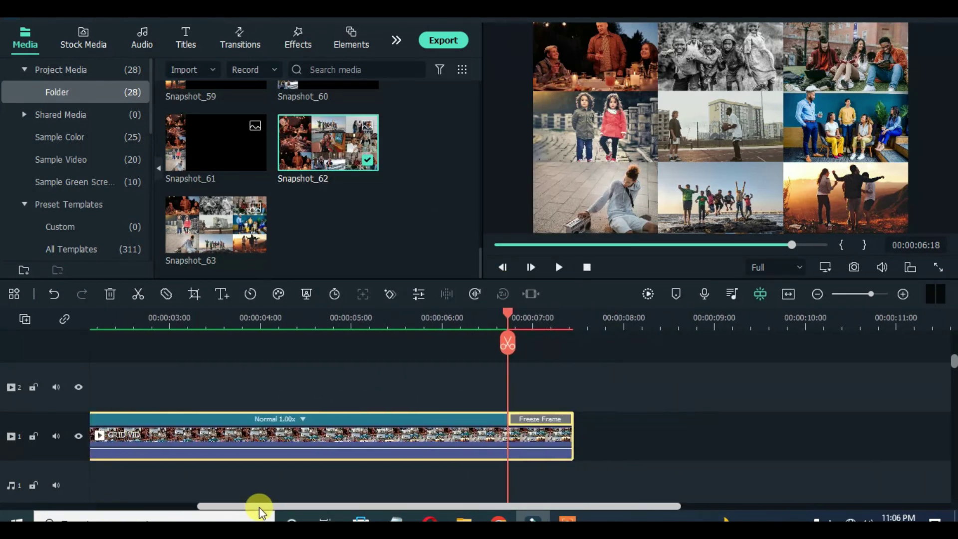
pyautogui.moveTo(200, 237); pyautogui.dragTo(530, 433)
pyautogui.moveTo(471, 320); pyautogui.dragTo(598, 332)
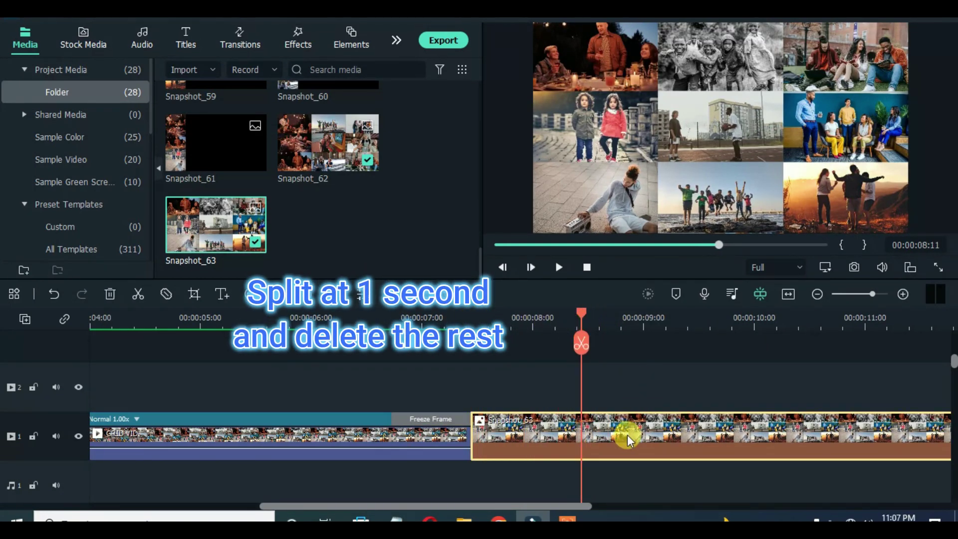
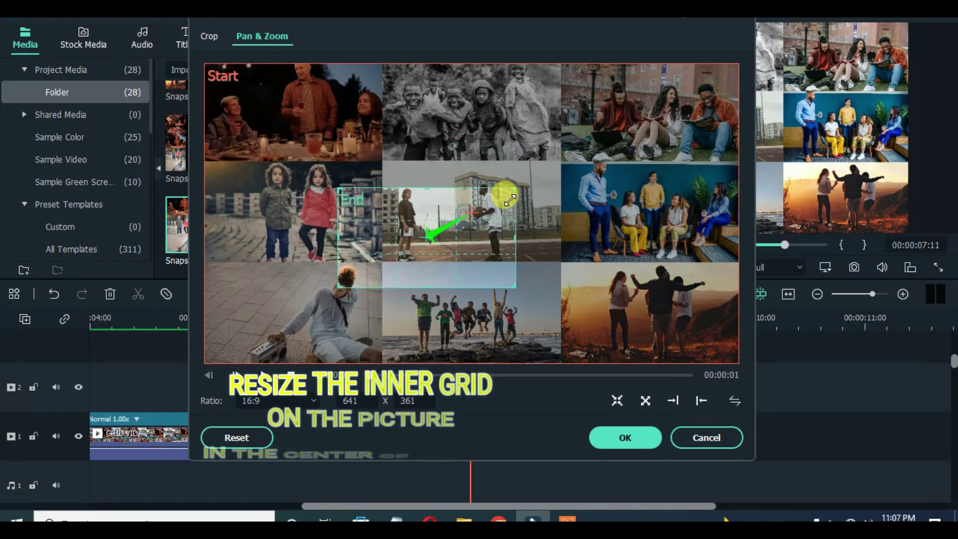
# Step: Fit Snapshot_63's pan-and-zoom end frame over the grid's centre picture, and play back the whole sequence
pyautogui.moveTo(408, 245); pyautogui.dragTo(457, 220)
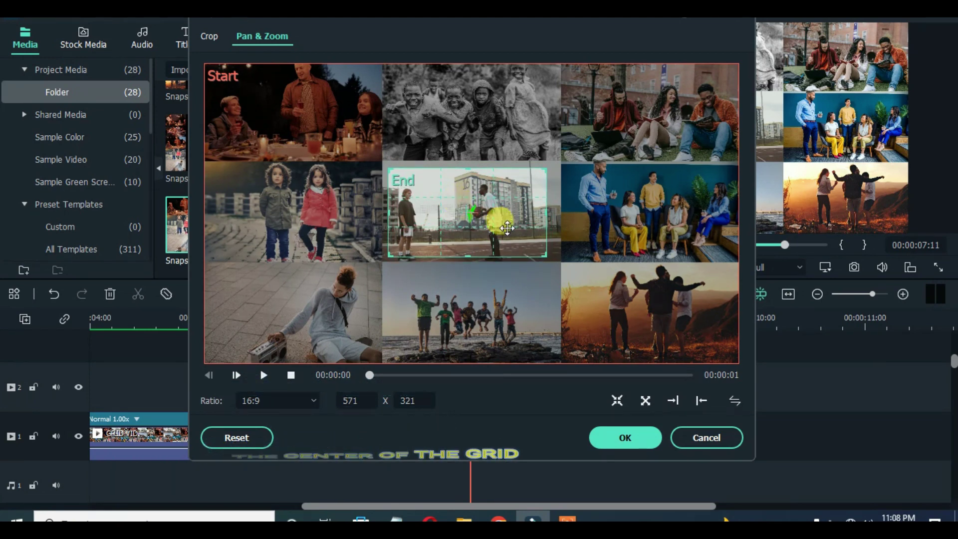
pyautogui.click(621, 440)
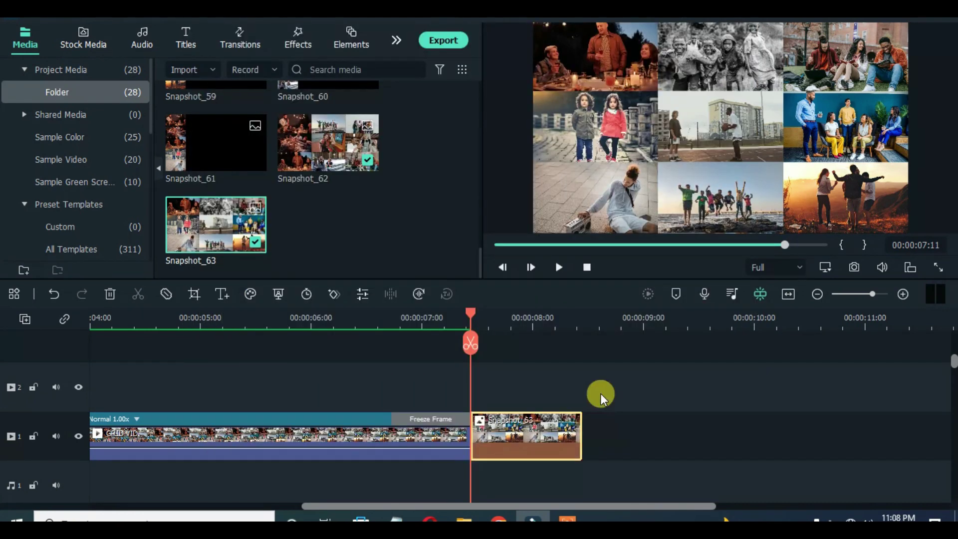
pyautogui.click(788, 294)
pyautogui.press('space')
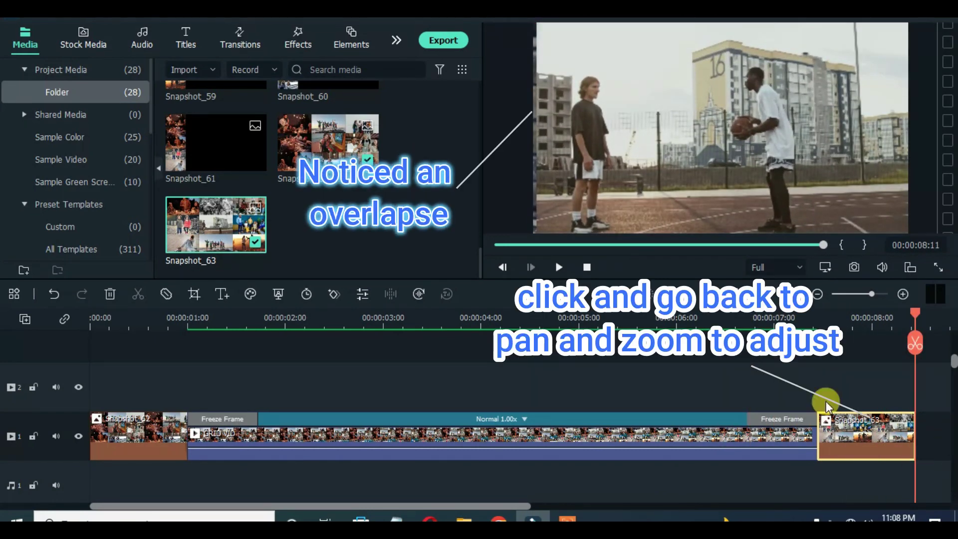
# Step: Redo Snapshot_63's pan and zoom at 16:9, ending on a 556 x 313 frame over the centre picture, and play back the sequence
pyautogui.moveTo(502, 507); pyautogui.dragTo(667, 507)
pyautogui.moveTo(594, 314); pyautogui.dragTo(482, 315)
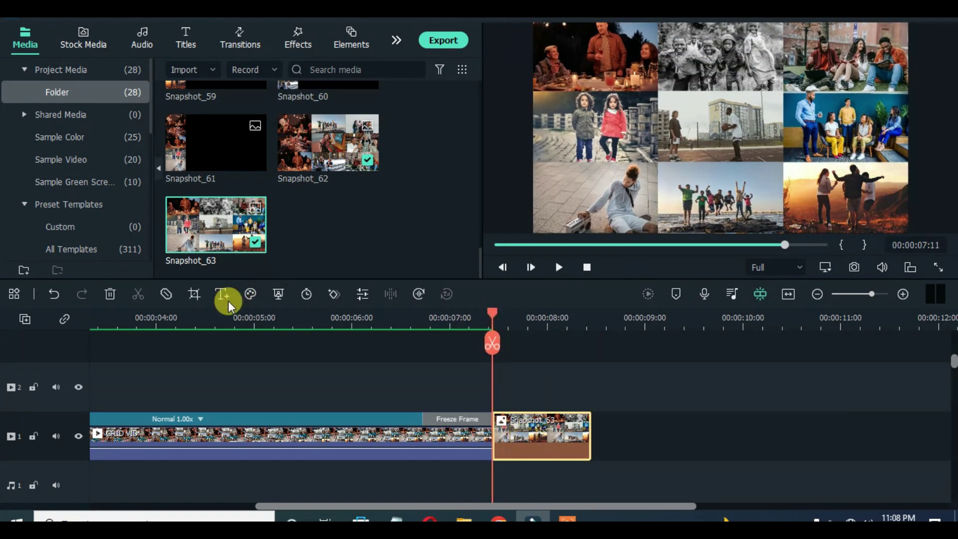
pyautogui.click(195, 294)
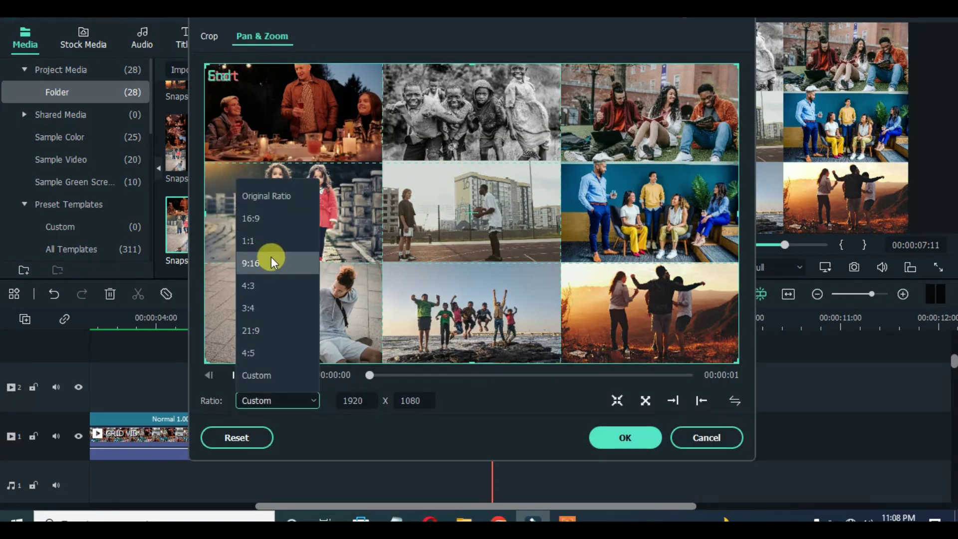
pyautogui.moveTo(730, 74); pyautogui.dragTo(450, 218)
pyautogui.moveTo(357, 278); pyautogui.dragTo(498, 201)
pyautogui.moveTo(592, 142); pyautogui.dragTo(500, 200)
pyautogui.moveTo(415, 251); pyautogui.dragTo(460, 218)
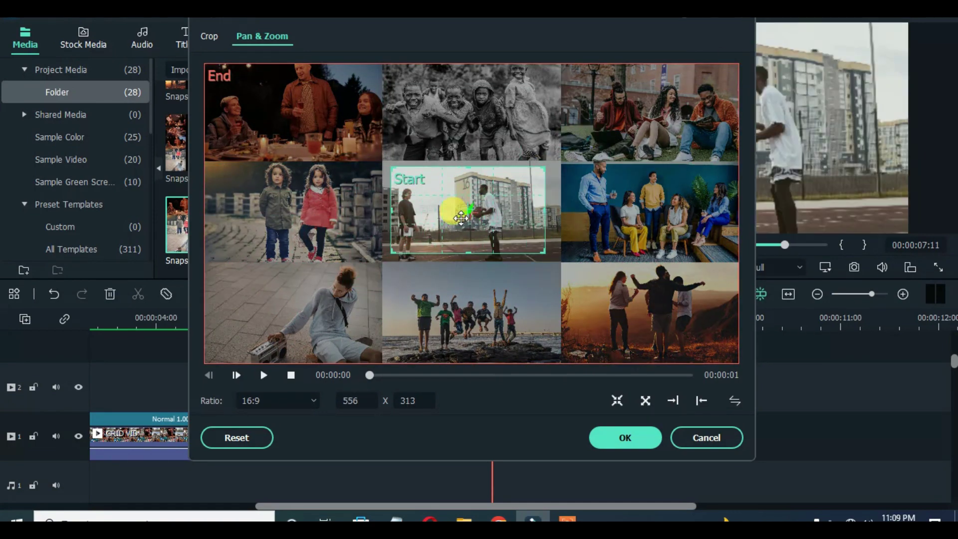
pyautogui.click(734, 402)
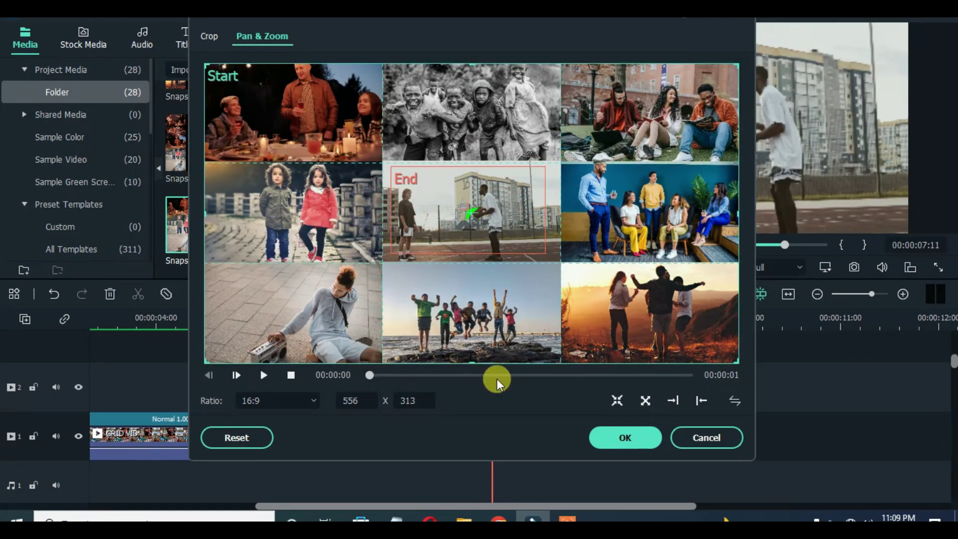
pyautogui.click(615, 438)
pyautogui.moveTo(494, 317); pyautogui.dragTo(92, 314)
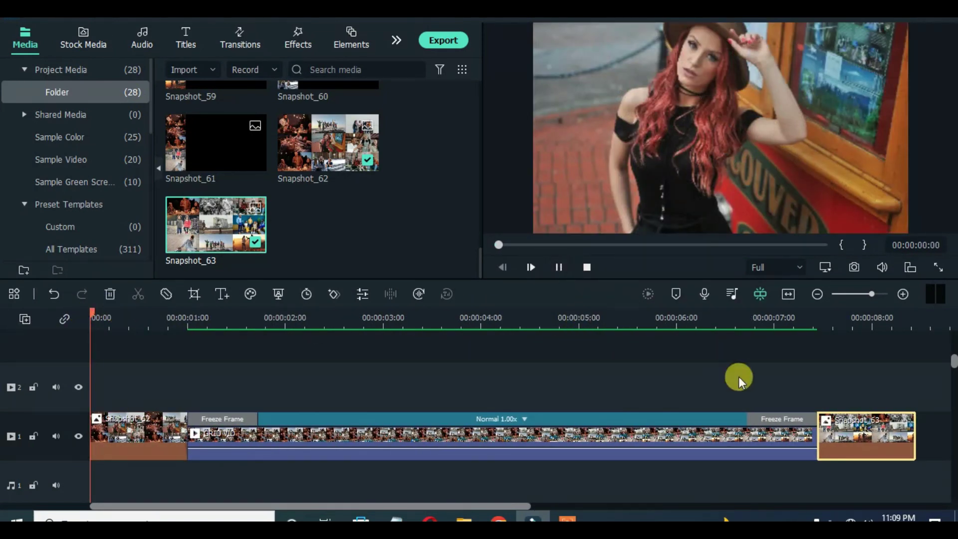
pyautogui.press('space')
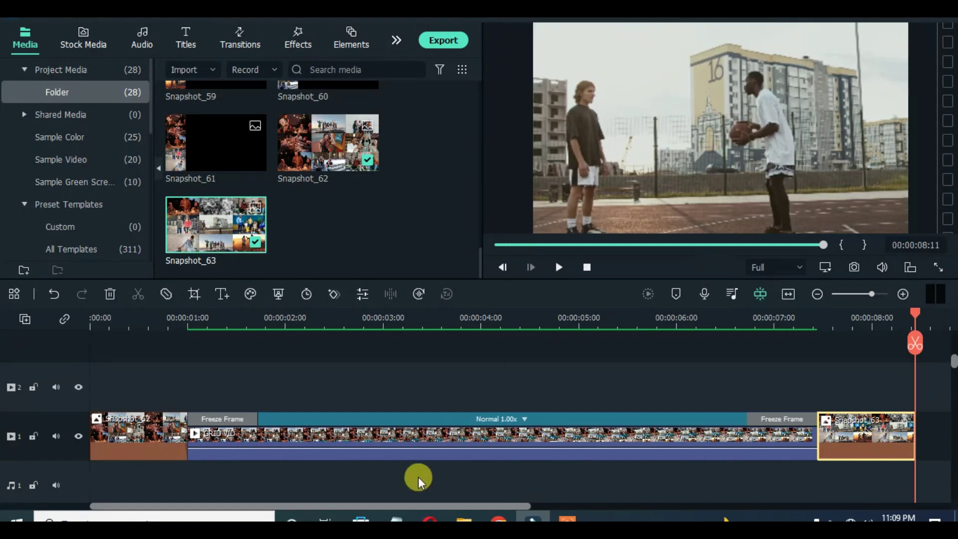
# Step: Add the basketball court video directly after Snapshot_63 on video track 1 and move the playhead to 00:00:08:17
pyautogui.moveTo(413, 507); pyautogui.dragTo(639, 492)
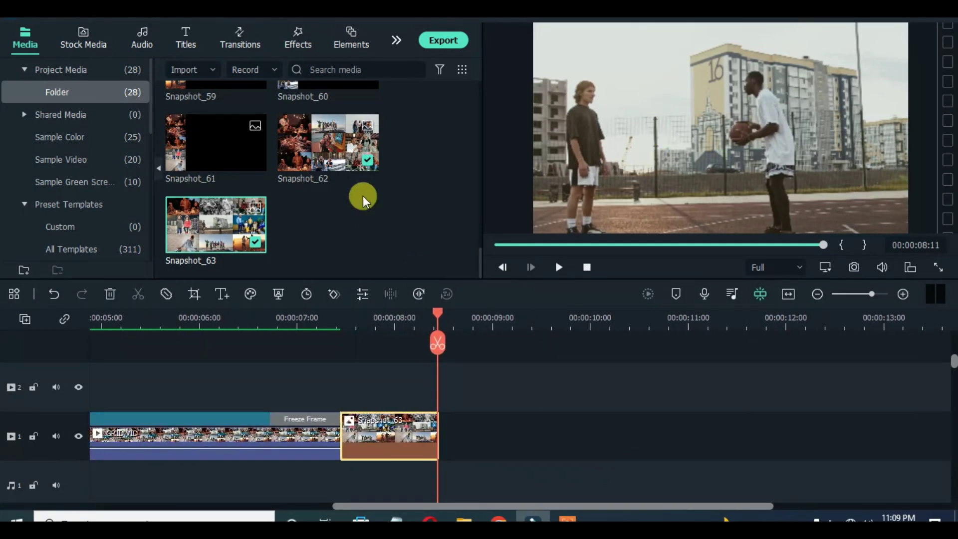
pyautogui.scroll(10, 363, 201)
pyautogui.scroll(-3, 363, 201)
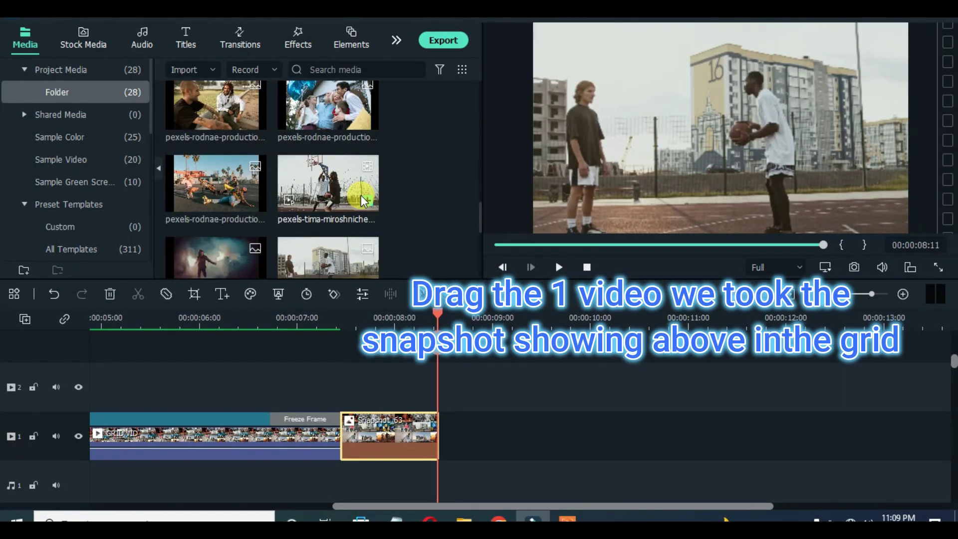
pyautogui.scroll(-2, 356, 211)
pyautogui.scroll(2, 349, 199)
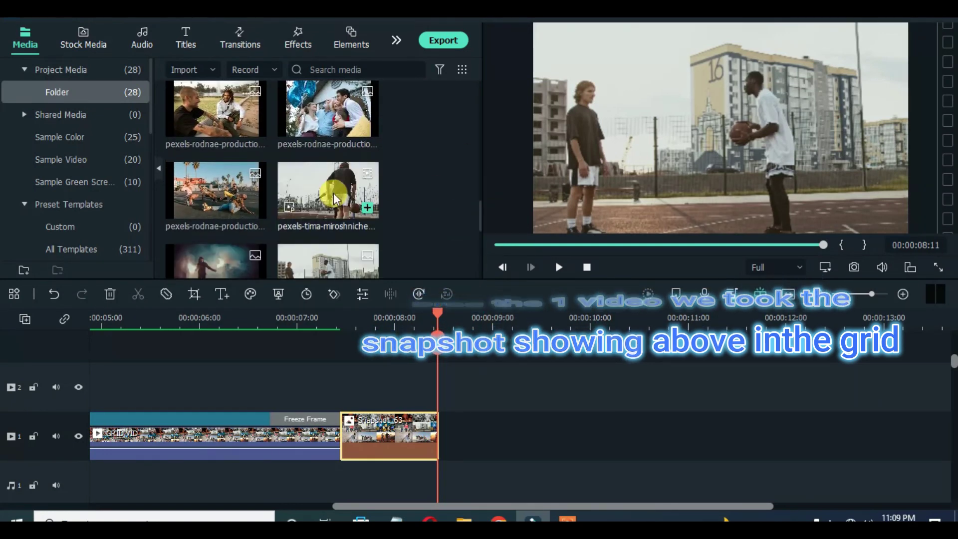
pyautogui.moveTo(328, 189); pyautogui.dragTo(477, 432)
pyautogui.moveTo(442, 322); pyautogui.dragTo(464, 322)
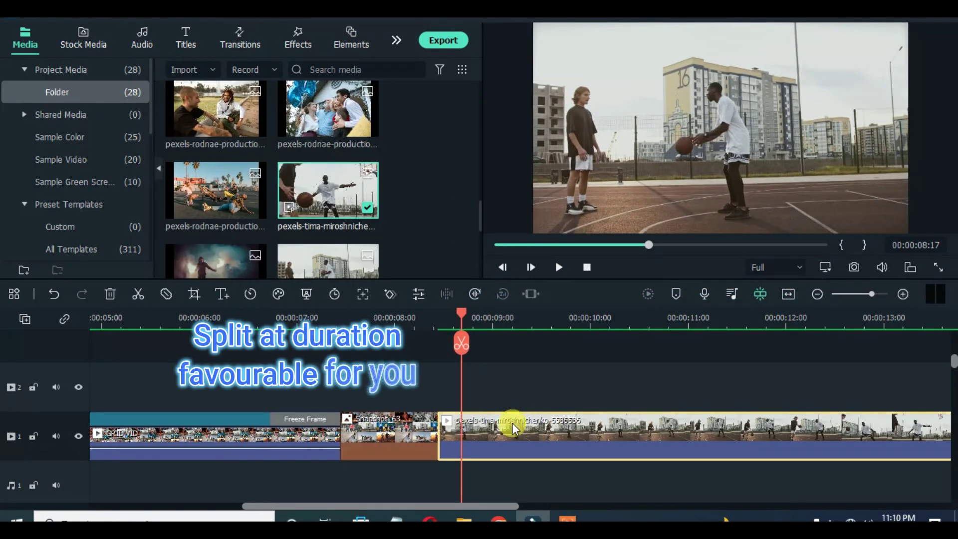
# Step: Cut the basketball court video at 00:00:12:00, remove the part after it, and fit the whole sequence in the timeline
pyautogui.rightClick(513, 423)
pyautogui.click(558, 238)
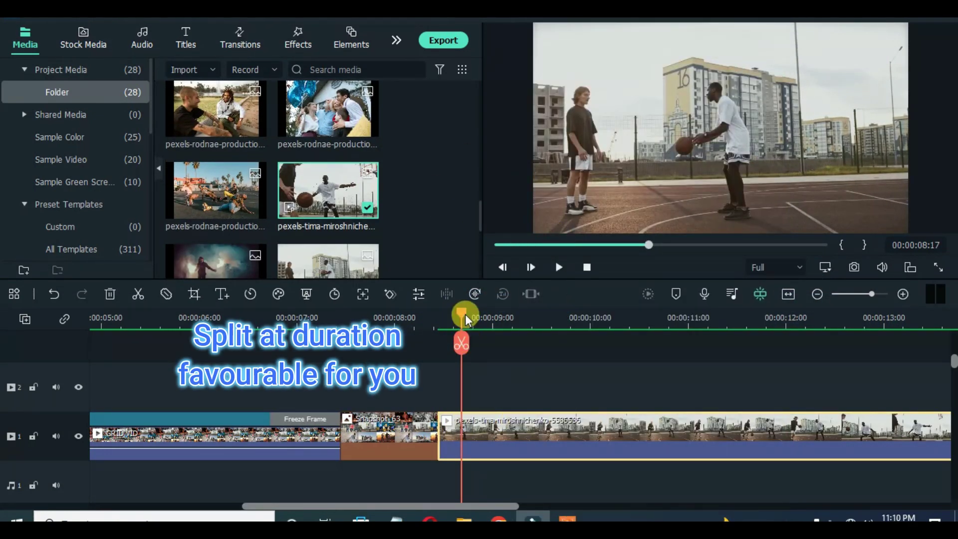
pyautogui.moveTo(464, 314); pyautogui.dragTo(766, 322)
pyautogui.moveTo(492, 506); pyautogui.dragTo(570, 505)
pyautogui.moveTo(530, 315); pyautogui.dragTo(552, 322)
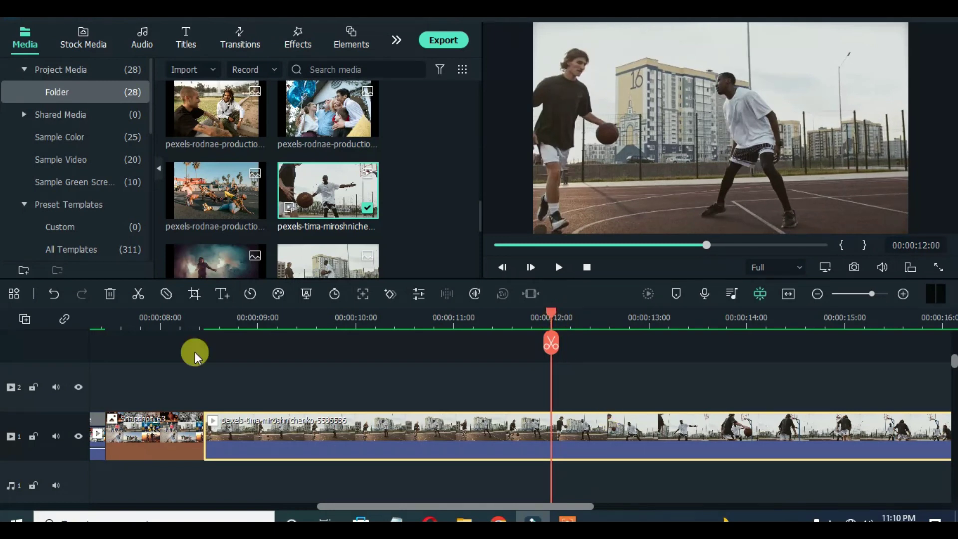
pyautogui.click(110, 298)
pyautogui.moveTo(487, 315); pyautogui.dragTo(160, 329)
pyautogui.click(789, 294)
pyautogui.click(654, 322)
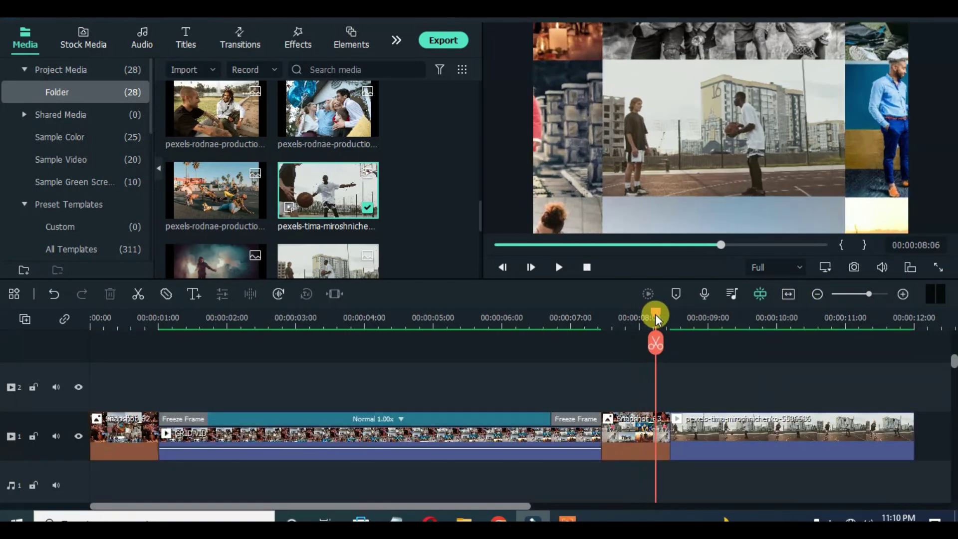
# Step: Place a Flash transition between Snapshot_63 and the basketball court video, and set its duration to 10 frames
pyautogui.click(263, 47)
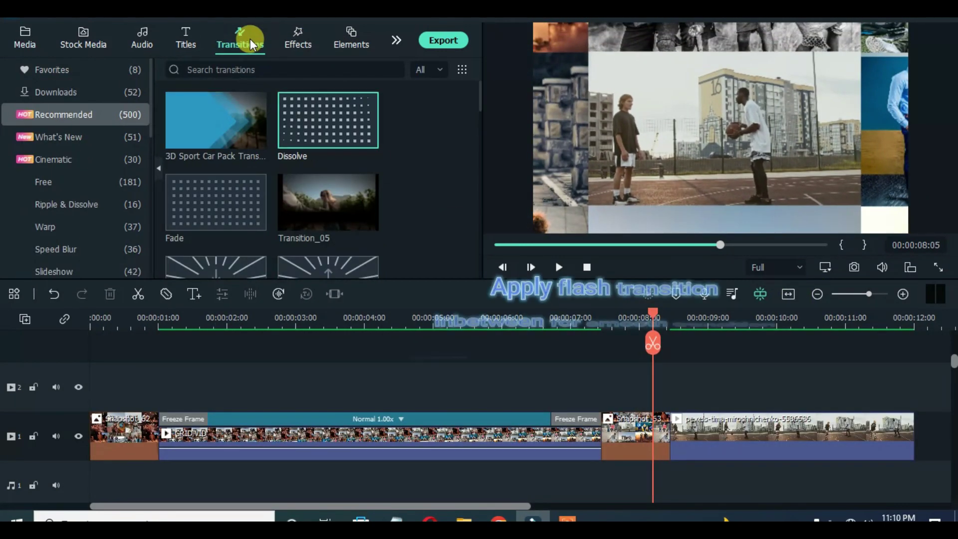
pyautogui.click(111, 98)
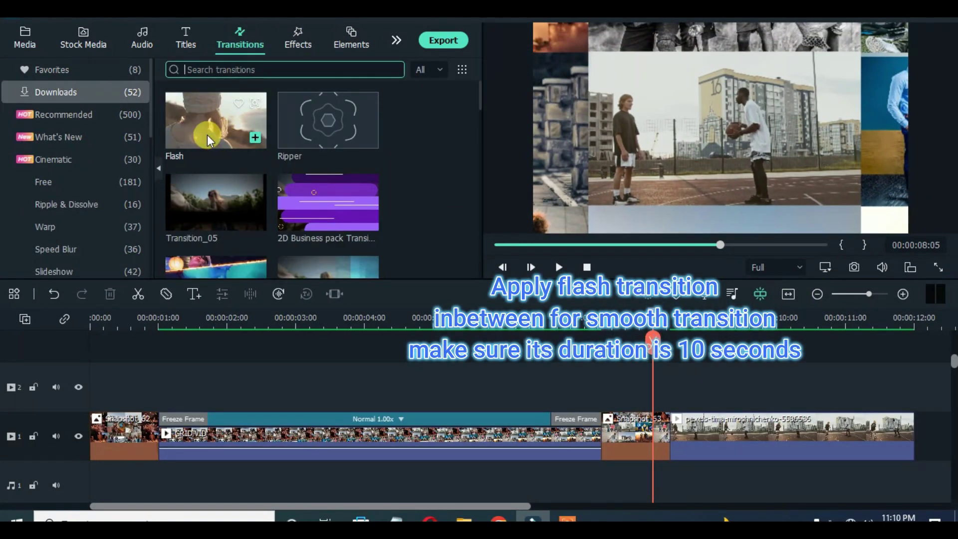
pyautogui.moveTo(630, 302); pyautogui.dragTo(665, 450)
pyautogui.doubleClick(700, 454)
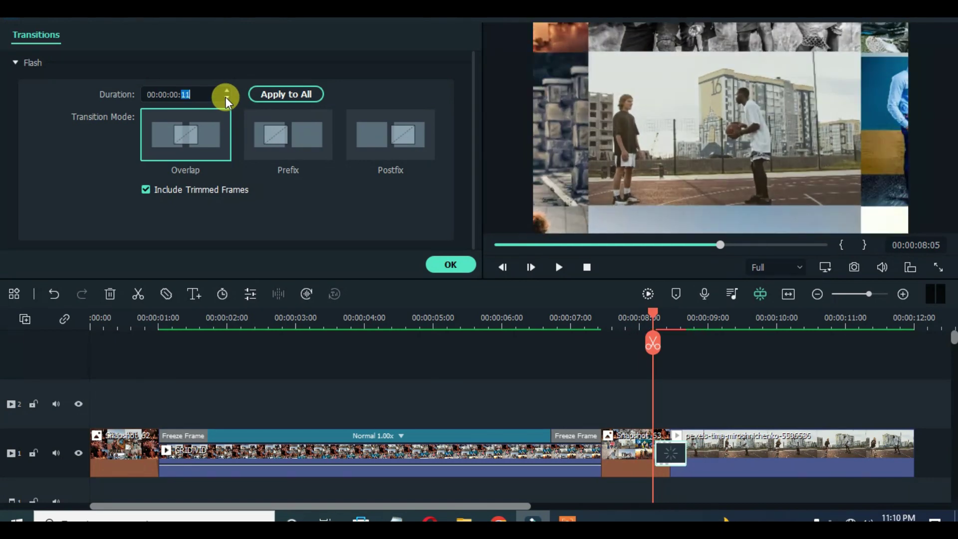
pyautogui.click(451, 263)
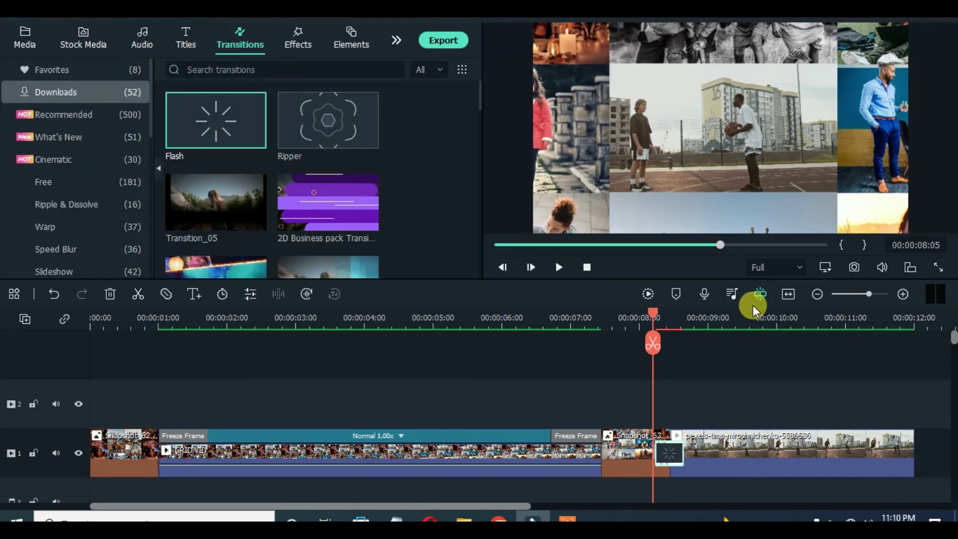
# Step: Play back the whole sequence from the start to check the Flash transition, and return to the beginning
pyautogui.click(497, 247)
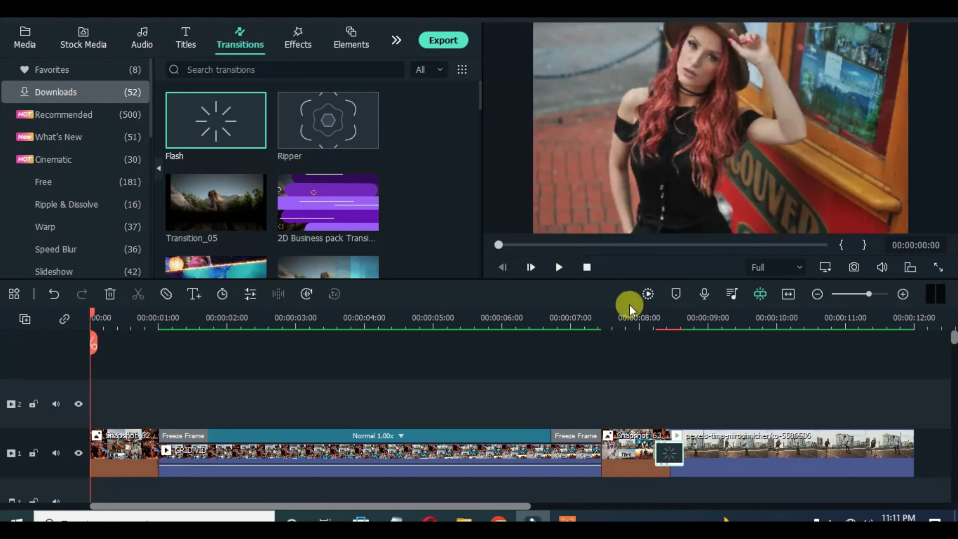
pyautogui.press('space')
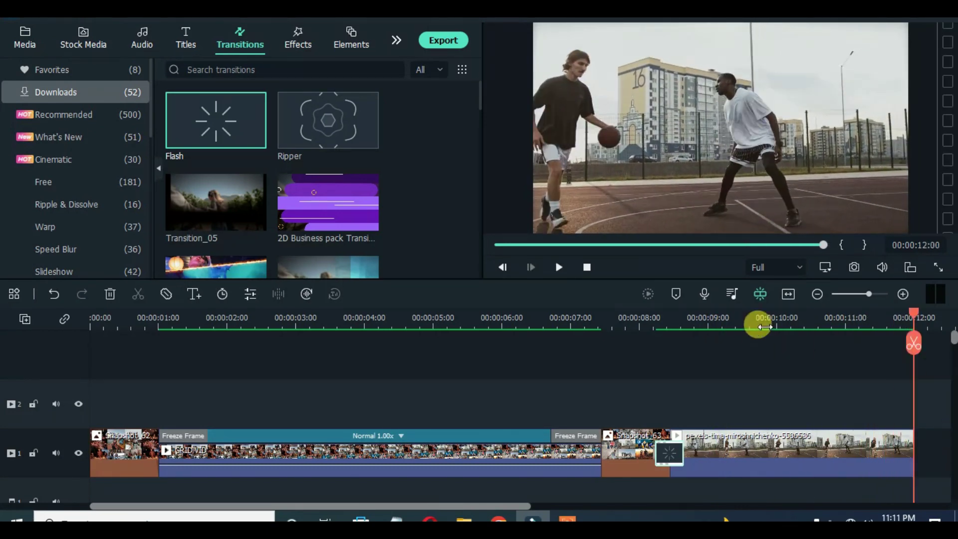
pyautogui.click(498, 244)
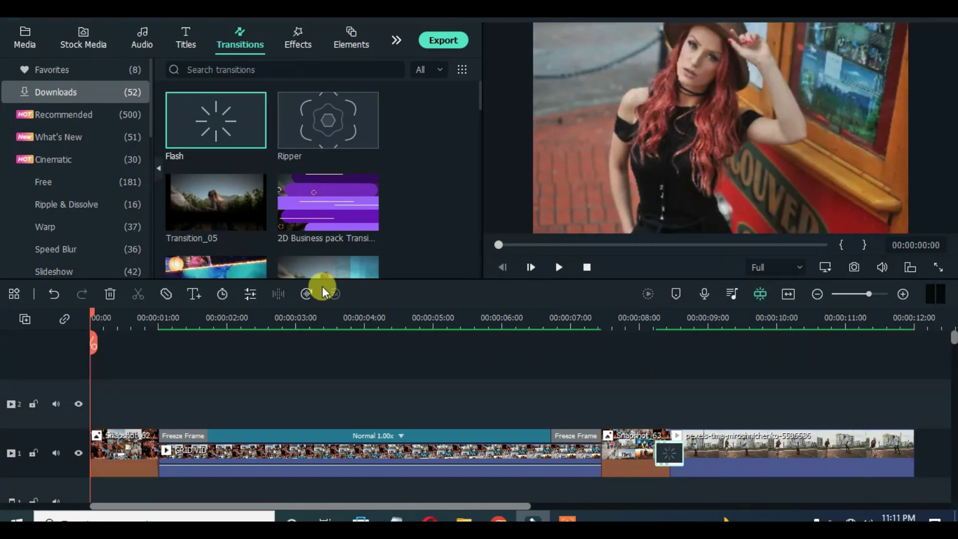
# Step: Find the Enlarge effect among the downloaded effects and place it on video track 2 from the start to 00:00:08:11
pyautogui.click(301, 43)
pyautogui.click(95, 91)
pyautogui.click(185, 68)
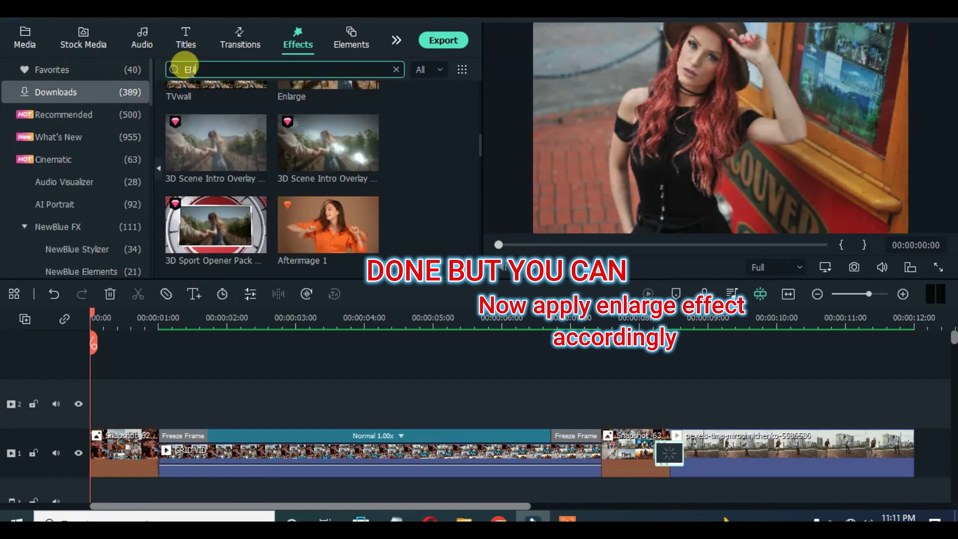
pyautogui.press('Return')
pyautogui.moveTo(199, 129); pyautogui.dragTo(364, 412)
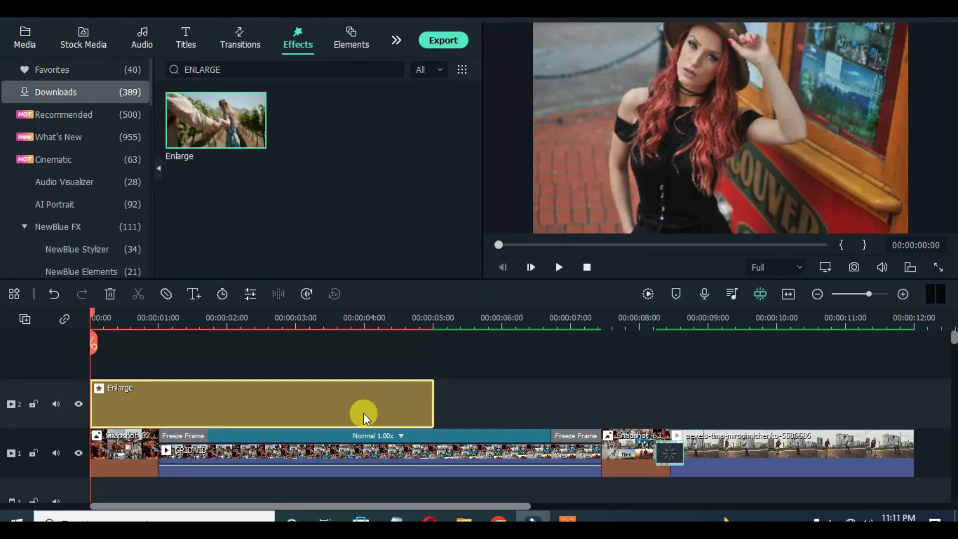
pyautogui.moveTo(434, 407); pyautogui.dragTo(671, 407)
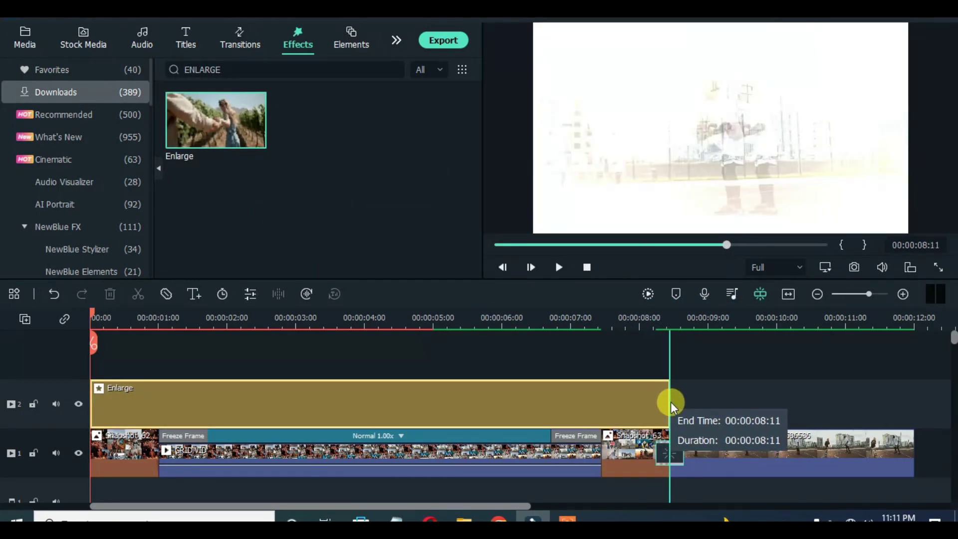
# Step: Render the preview, play back the sequence with the Enlarge effect, and return to the beginning
pyautogui.click(648, 294)
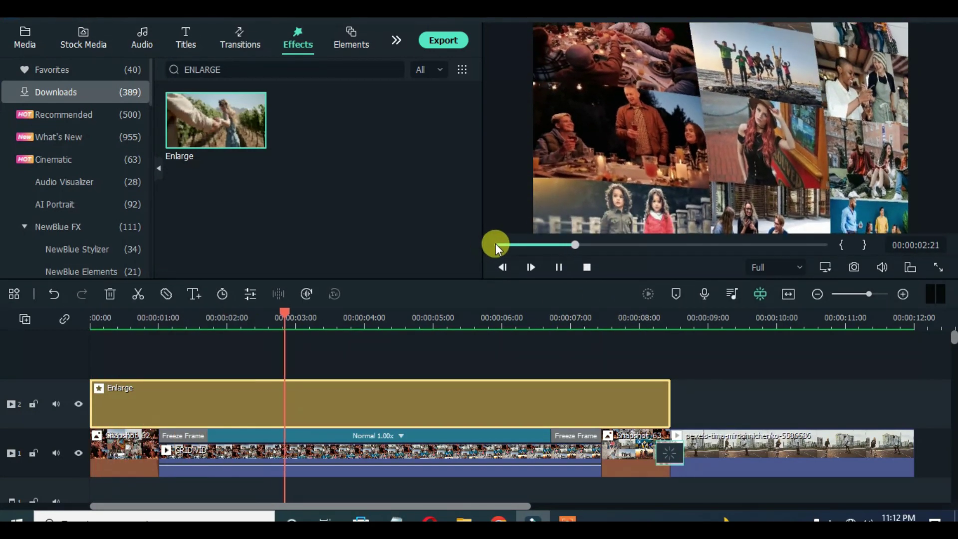
pyautogui.click(495, 244)
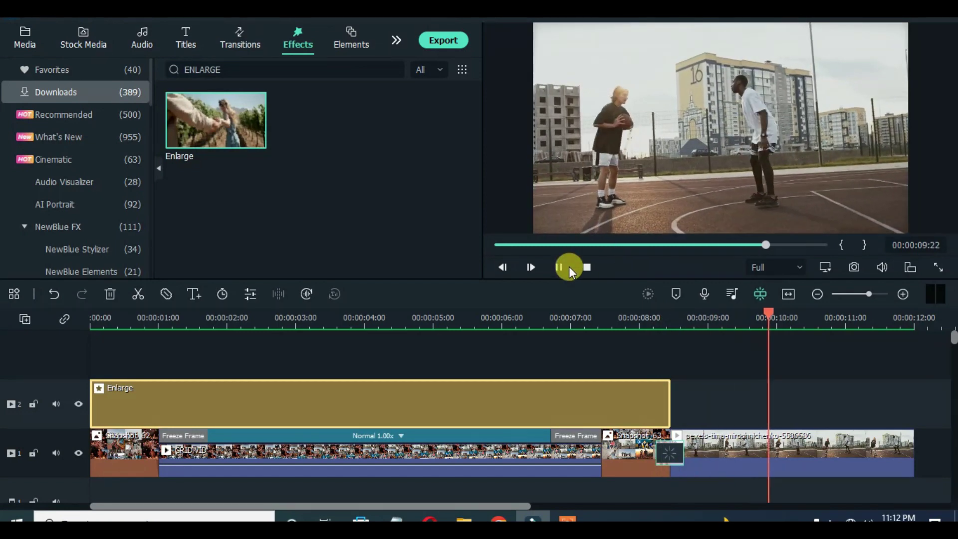
pyautogui.click(559, 267)
pyautogui.moveTo(796, 320); pyautogui.dragTo(73, 325)
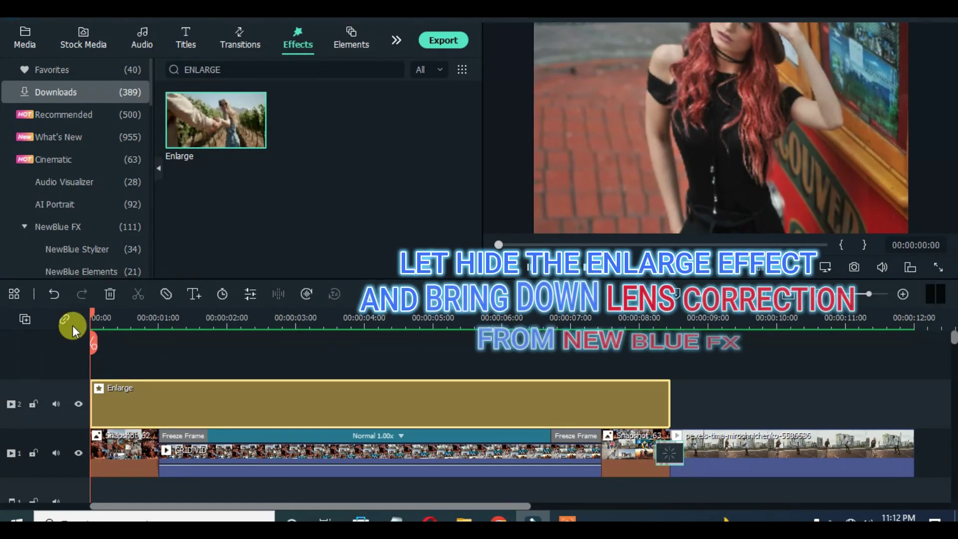
# Step: Hide the Enlarge track and add the Lens Correction effect on video track 3, ending where Snapshot_63 ends
pyautogui.click(80, 405)
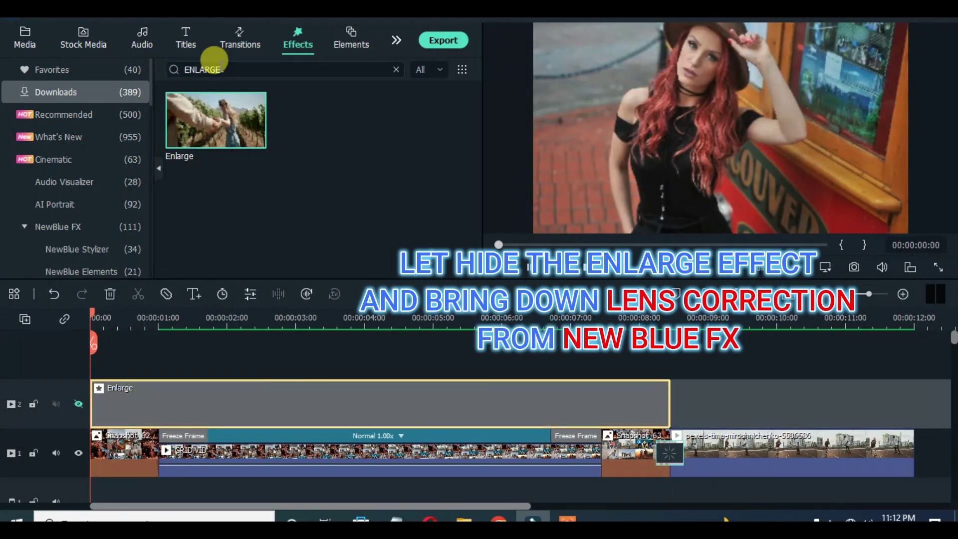
pyautogui.click(79, 70)
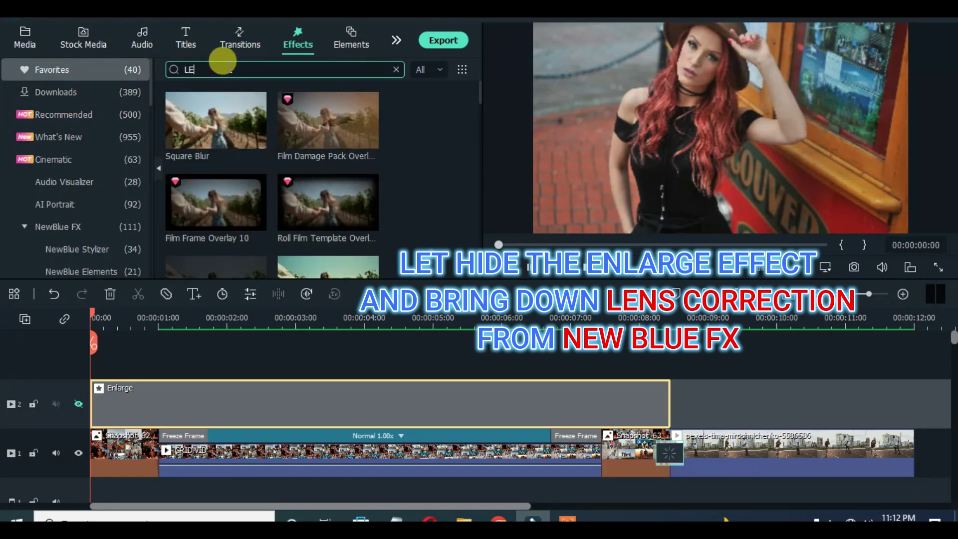
pyautogui.press('Return')
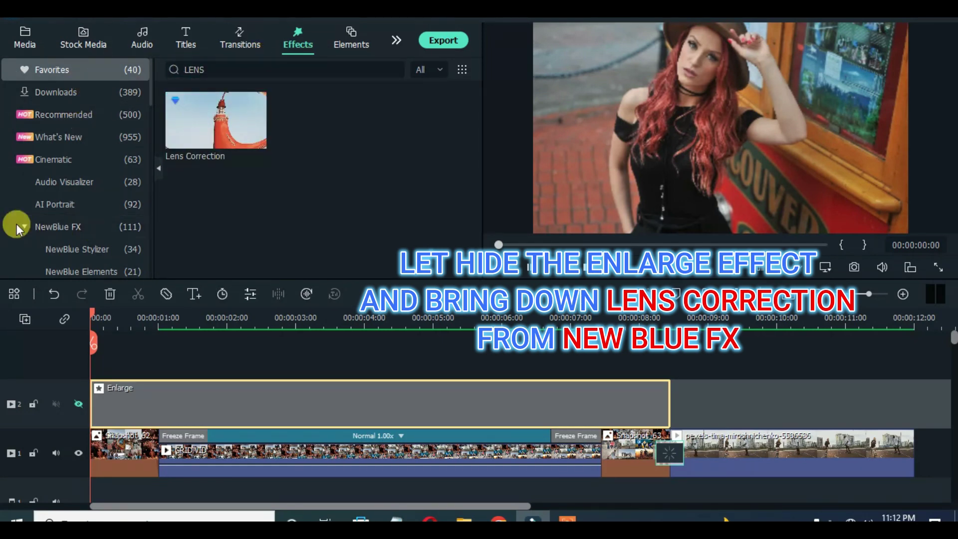
pyautogui.moveTo(163, 277); pyautogui.dragTo(669, 397)
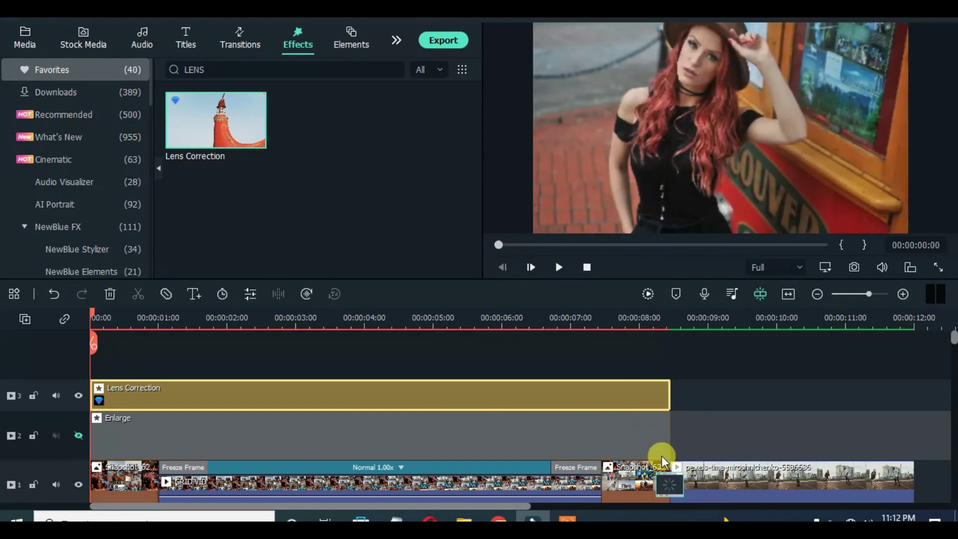
# Step: Apply the Big Bulge preset to the Lens Correction effect
pyautogui.doubleClick(294, 397)
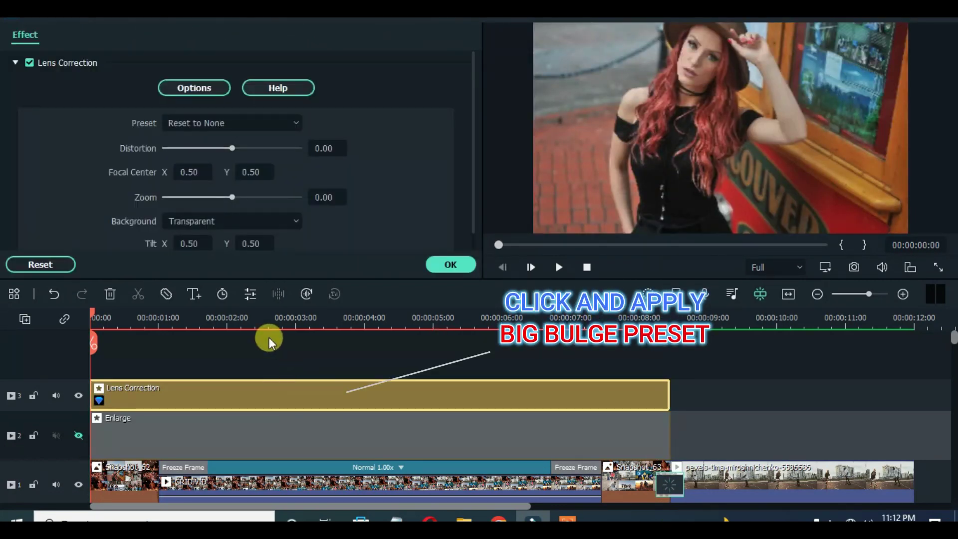
pyautogui.click(243, 125)
pyautogui.click(192, 175)
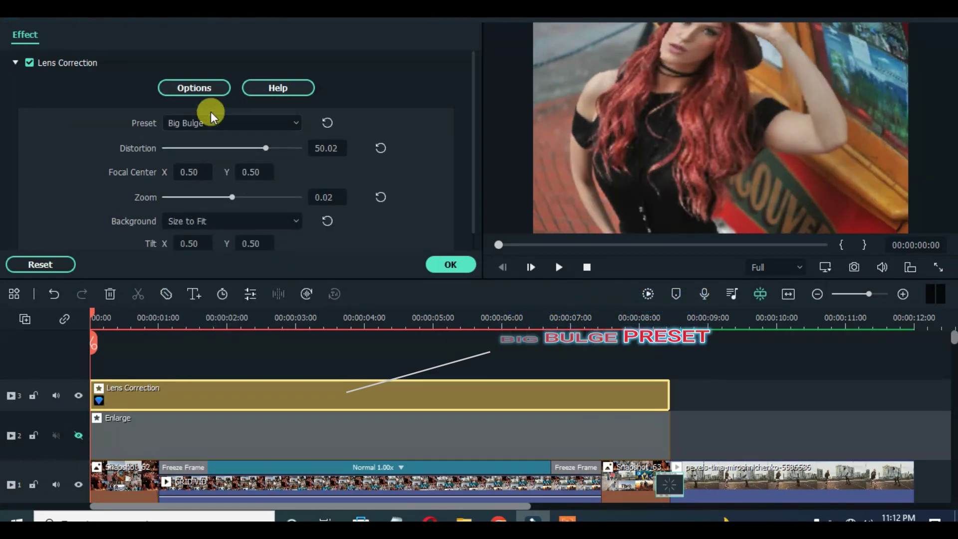
# Step: Render the preview, play back the sequence with the Lens Correction effect, and return to the beginning
pyautogui.click(647, 295)
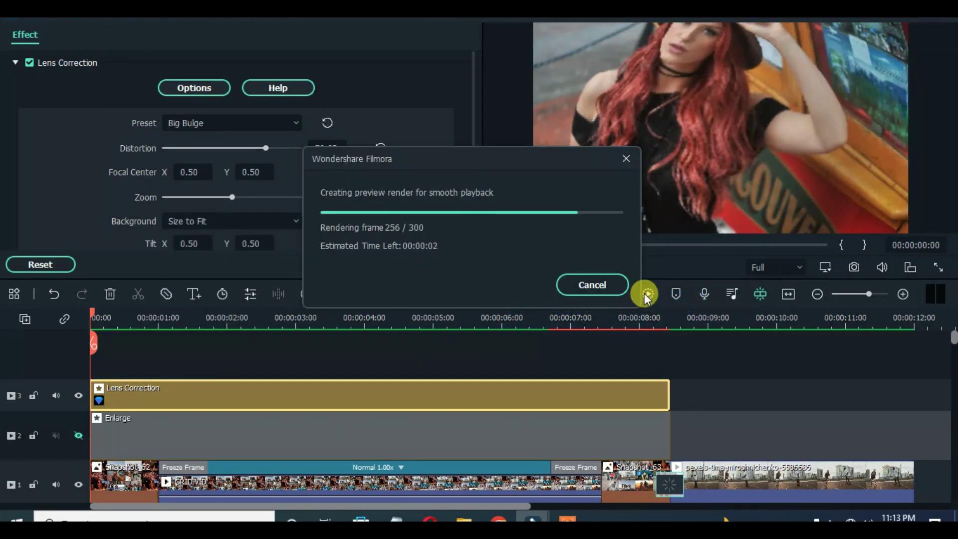
pyautogui.click(559, 267)
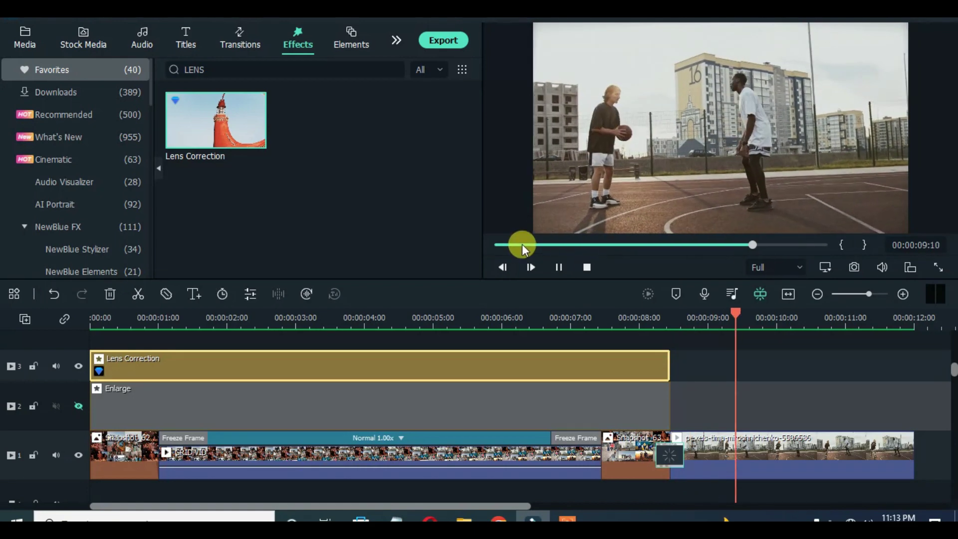
pyautogui.click(498, 245)
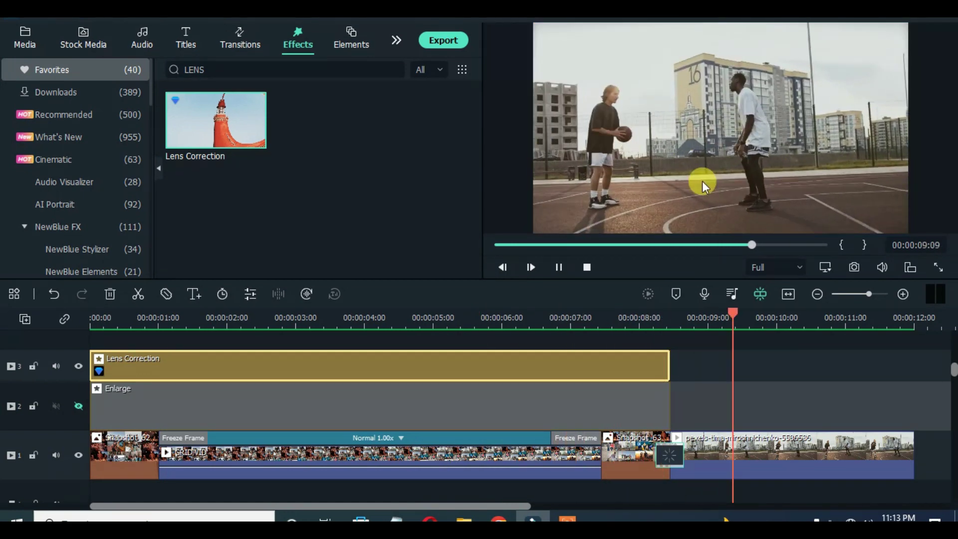
pyautogui.click(501, 246)
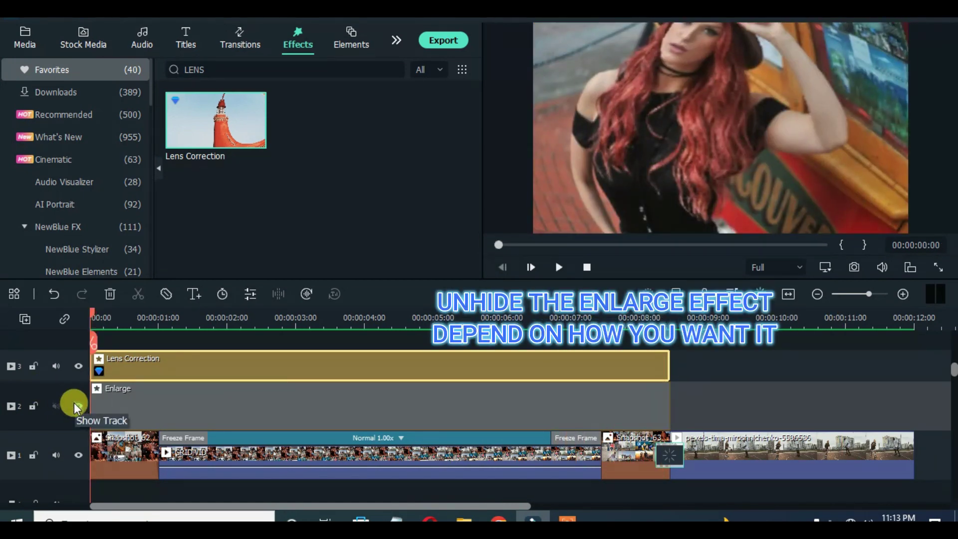
# Step: Show the Enlarge track again, render the preview, and play back the sequence with both effects
pyautogui.click(78, 406)
pyautogui.click(647, 295)
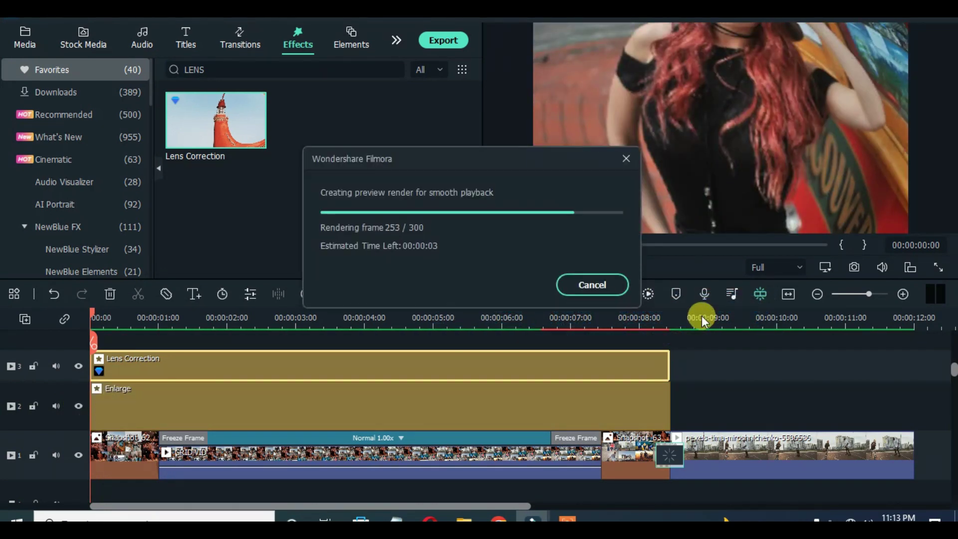
pyautogui.click(558, 269)
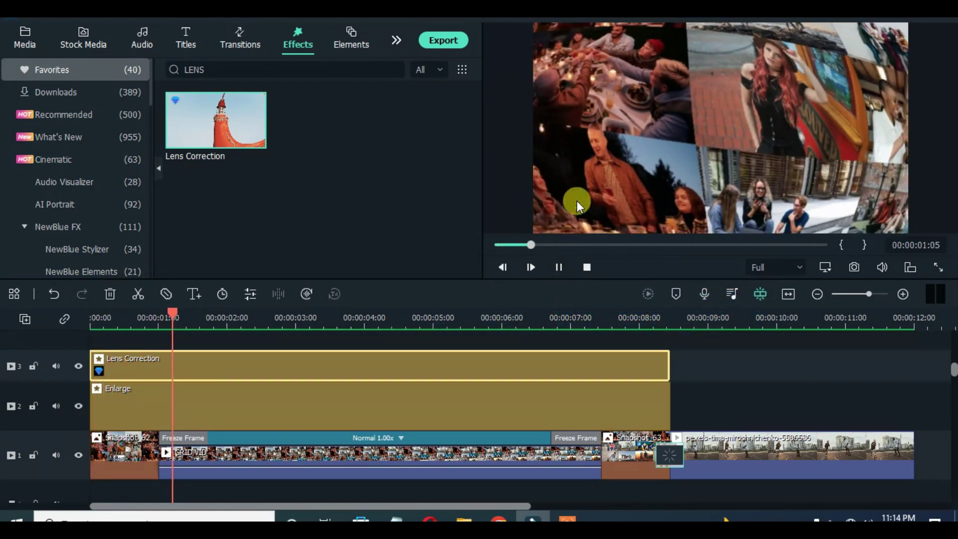